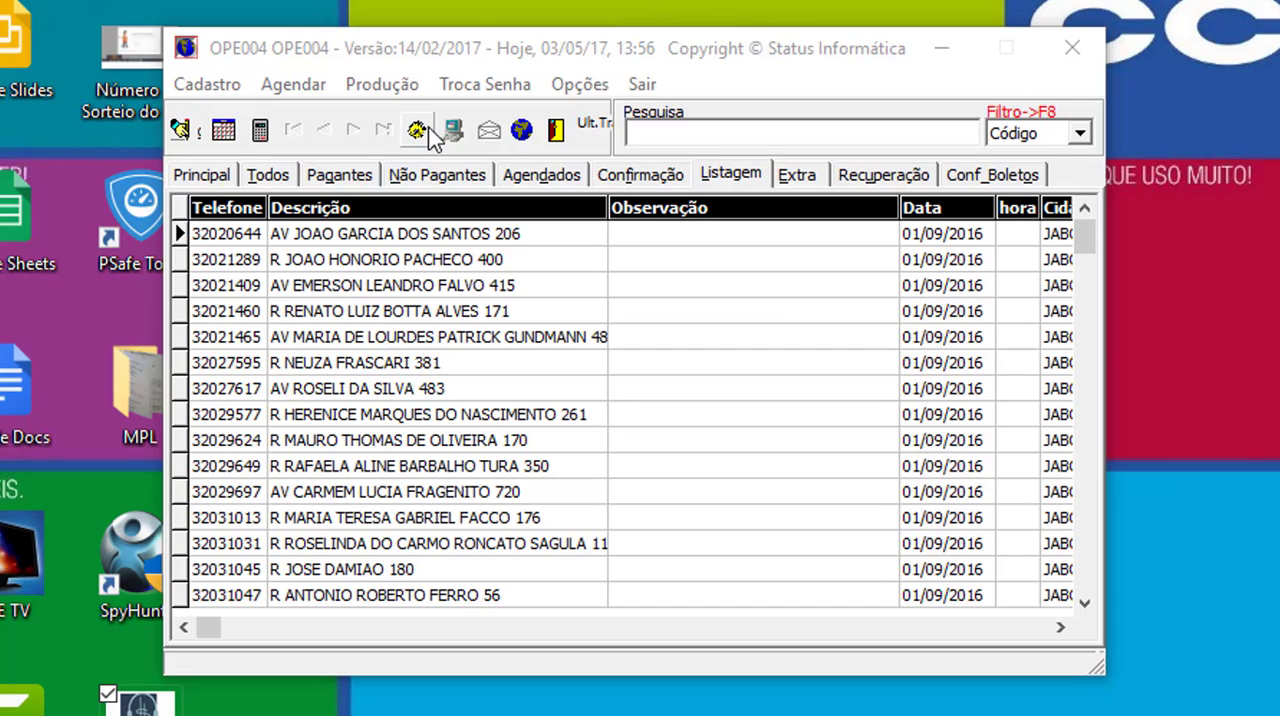
# - Check how many contributors are in the listing, and open the donation form for the first record
pyautogui.click(428, 129)
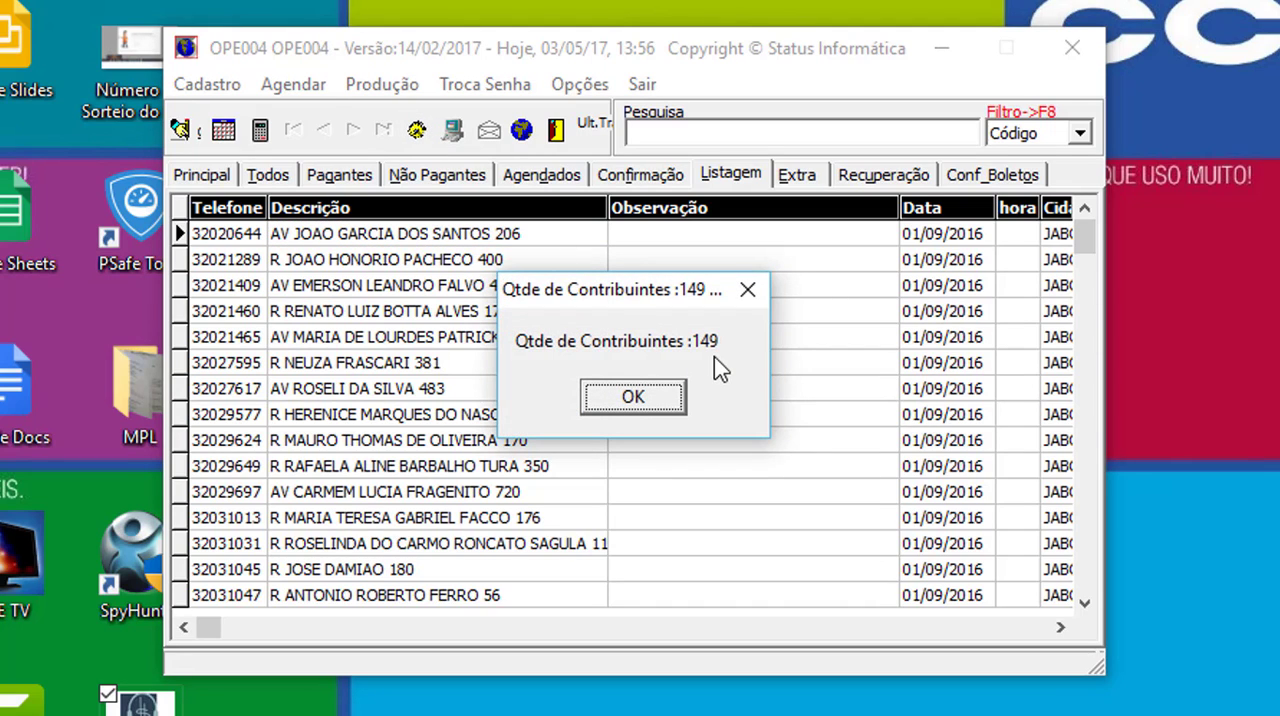
pyautogui.click(634, 397)
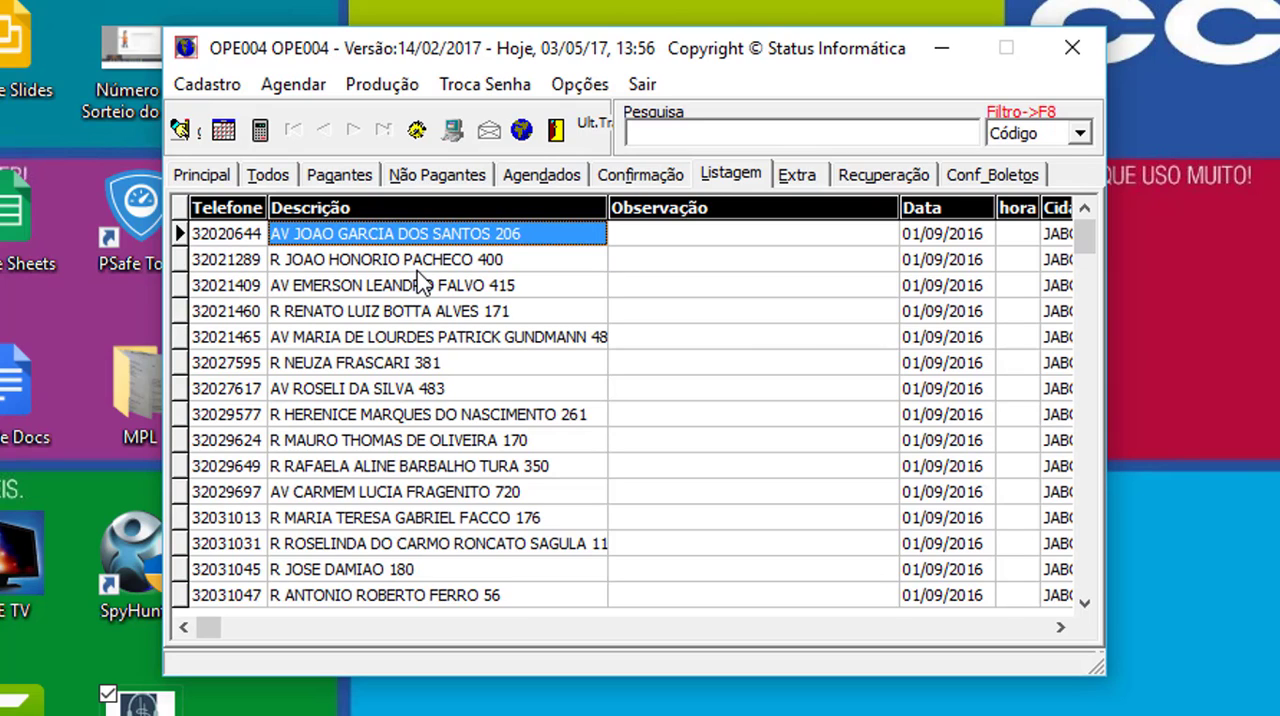
pyautogui.click(224, 236)
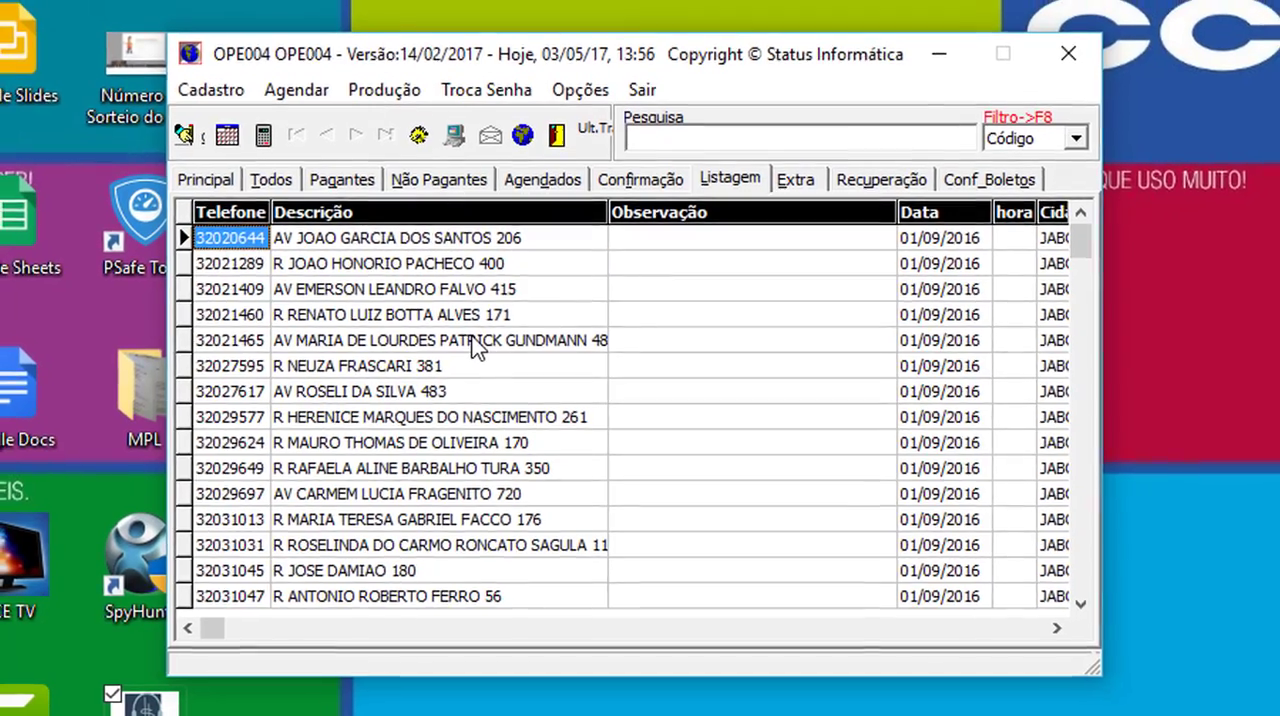
pyautogui.press('Return')
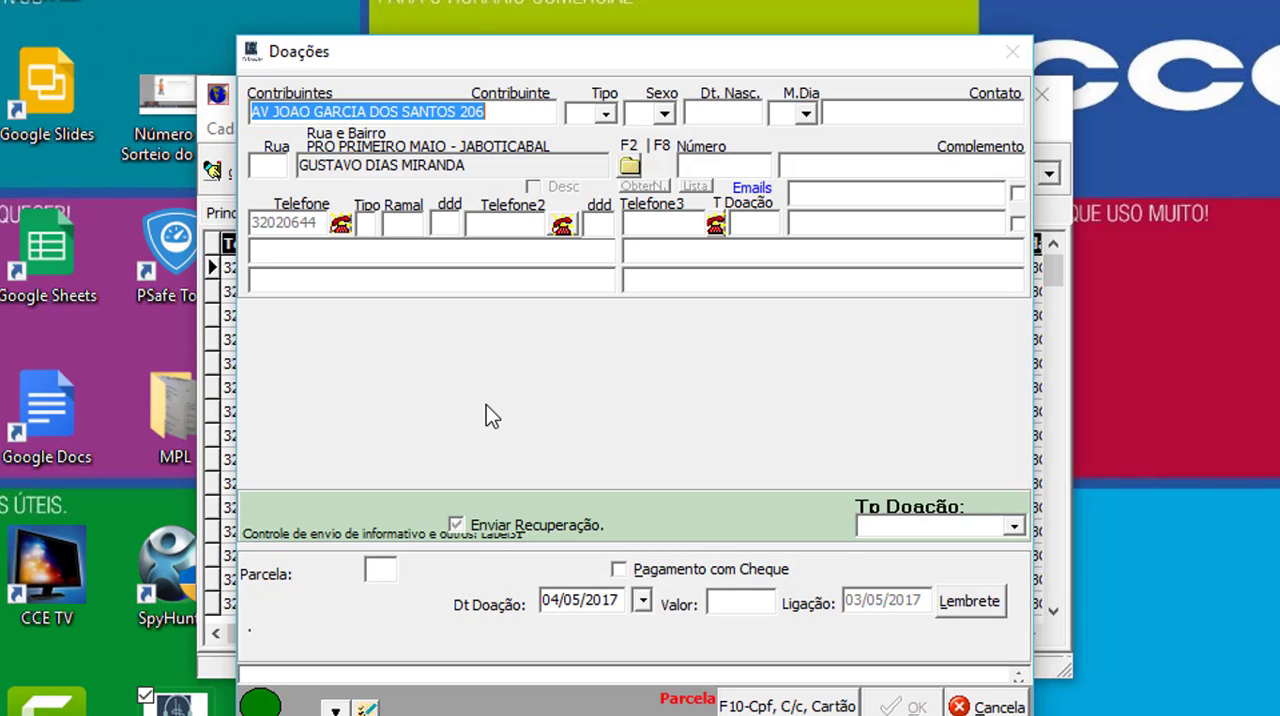
# - Name the contributor LISTAGEM TESTE and set the contributor type to E
pyautogui.write('LISTAGEM TESTE')
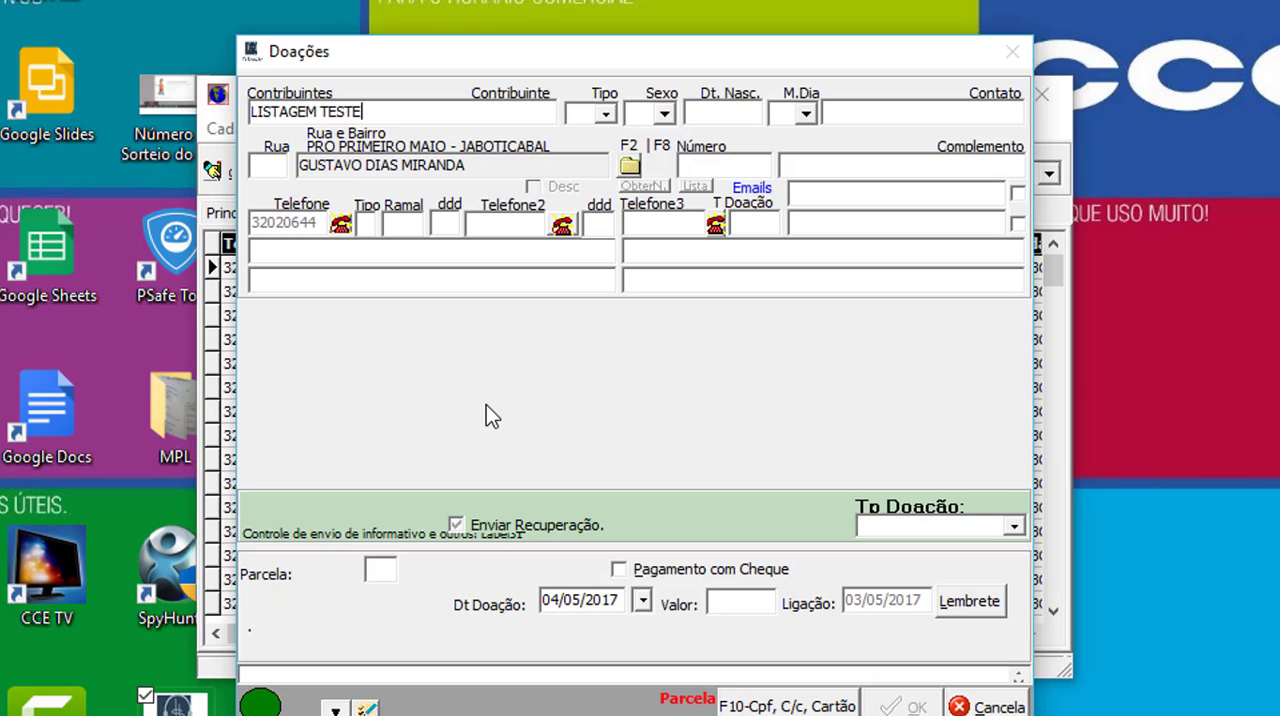
pyautogui.press('Tab')
pyautogui.click(604, 116)
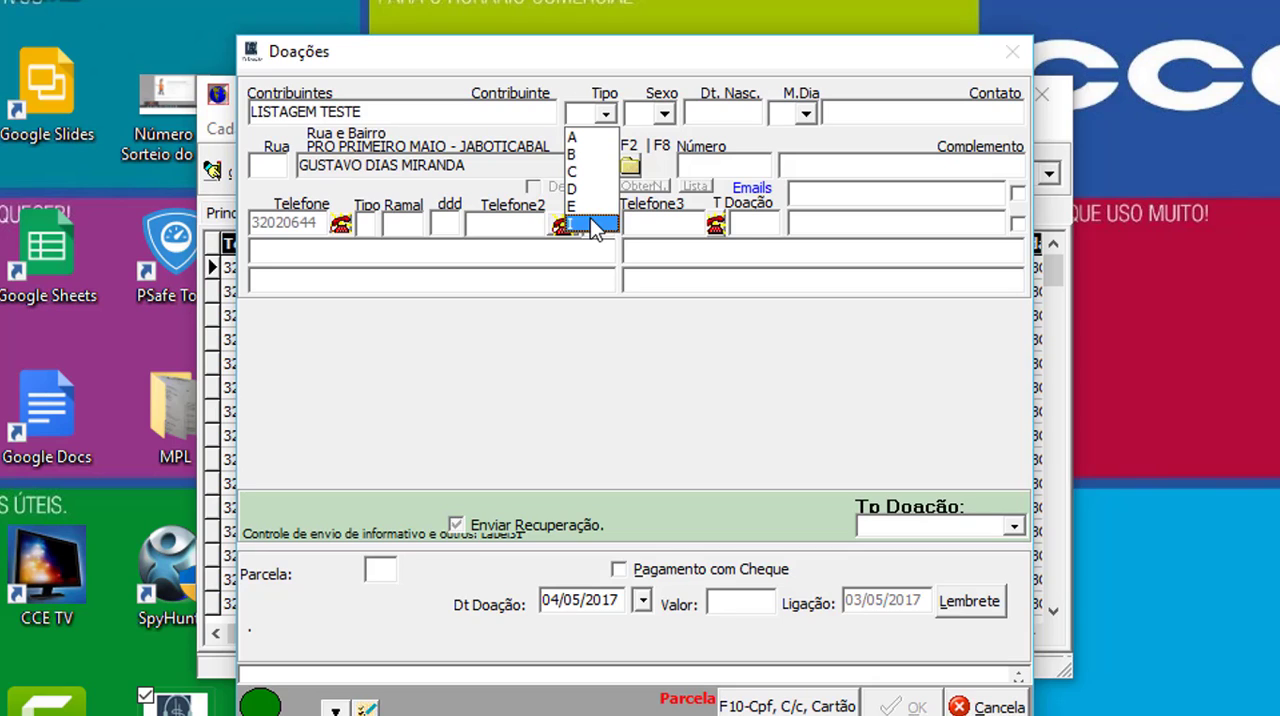
pyautogui.click(593, 207)
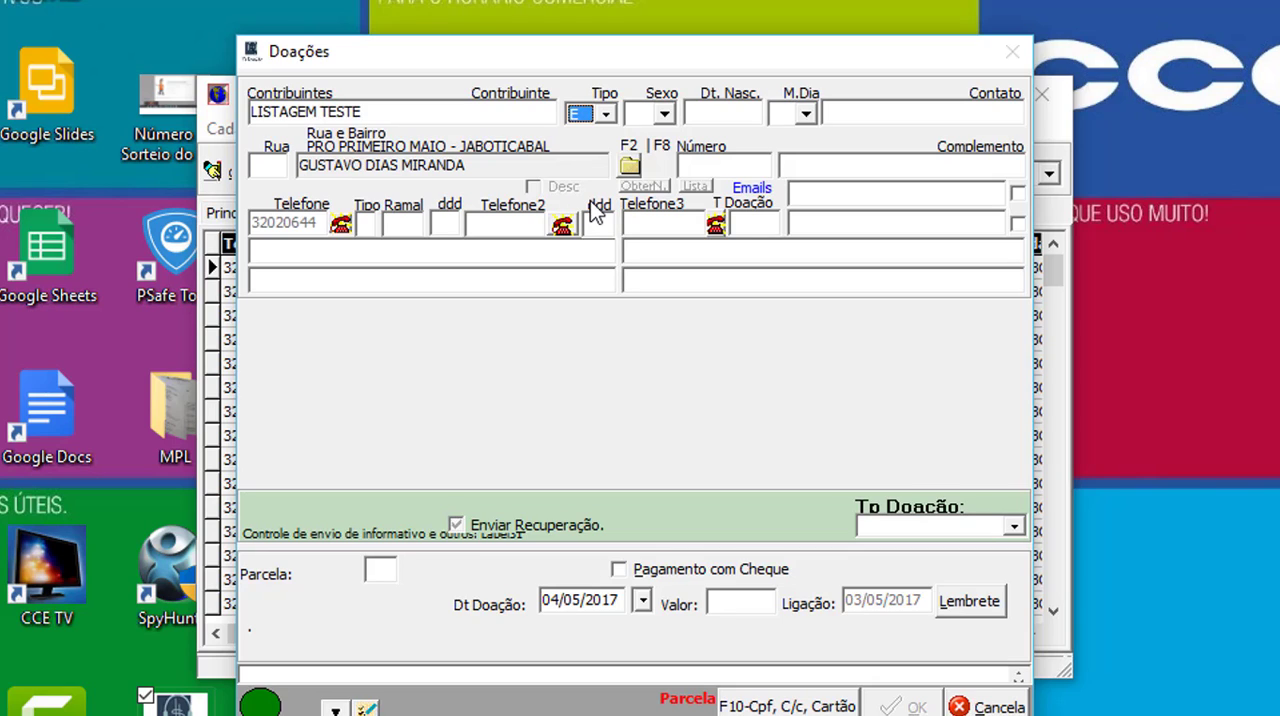
pyautogui.press('Tab')
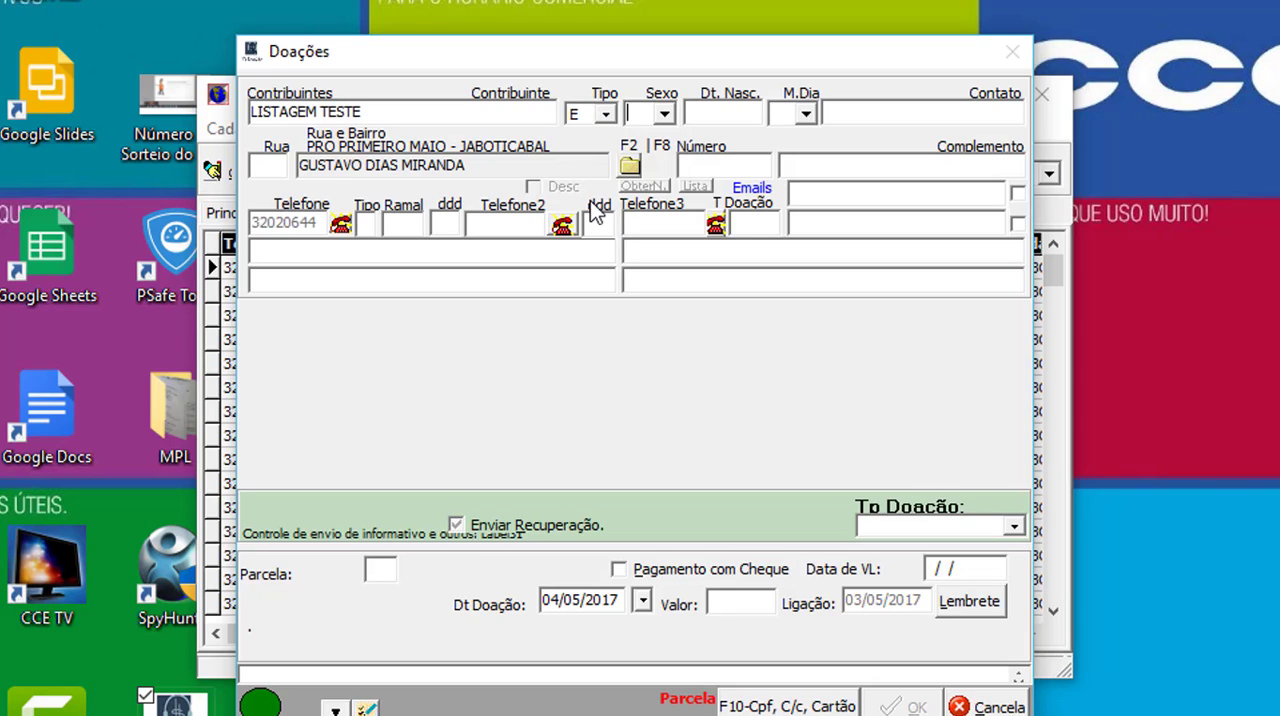
# - Set the contributor's sex to F and view the M.Dia choices without selecting a day
pyautogui.write('M')
pyautogui.write('F')
pyautogui.write('J')
pyautogui.write('M')
pyautogui.write('J')
pyautogui.press('Tab')
pyautogui.click(805, 115)
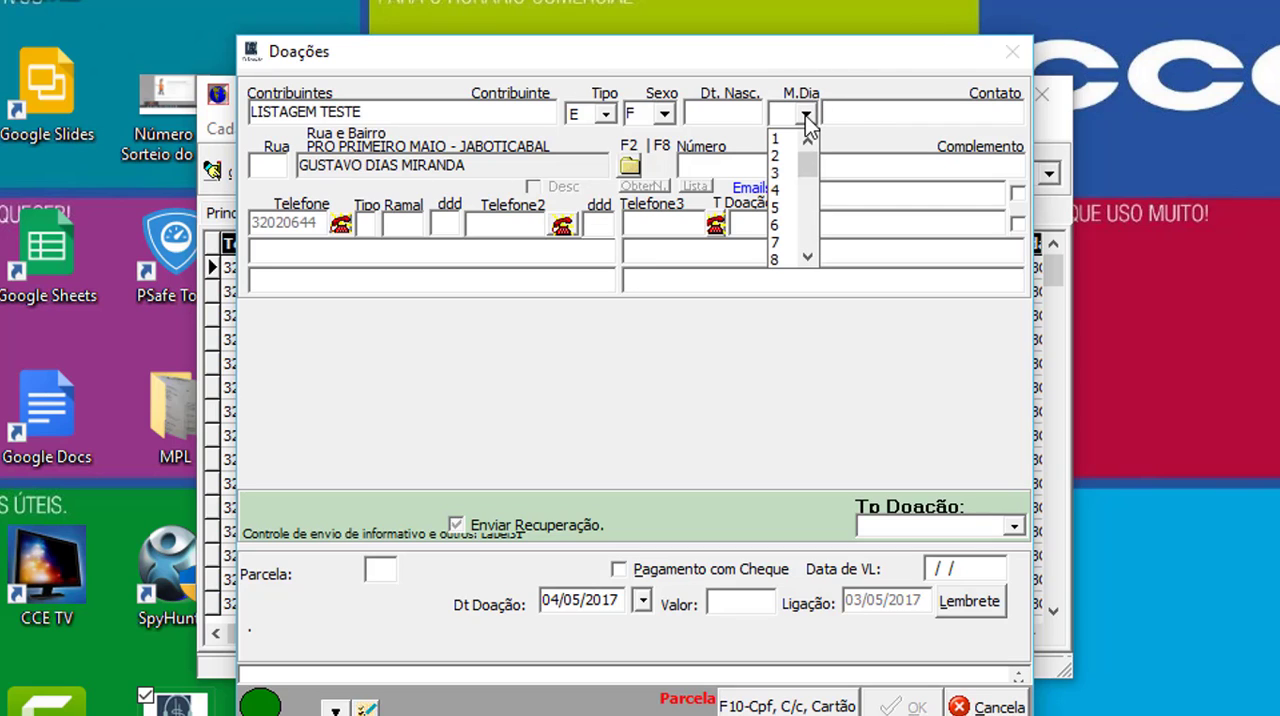
pyautogui.click(856, 110)
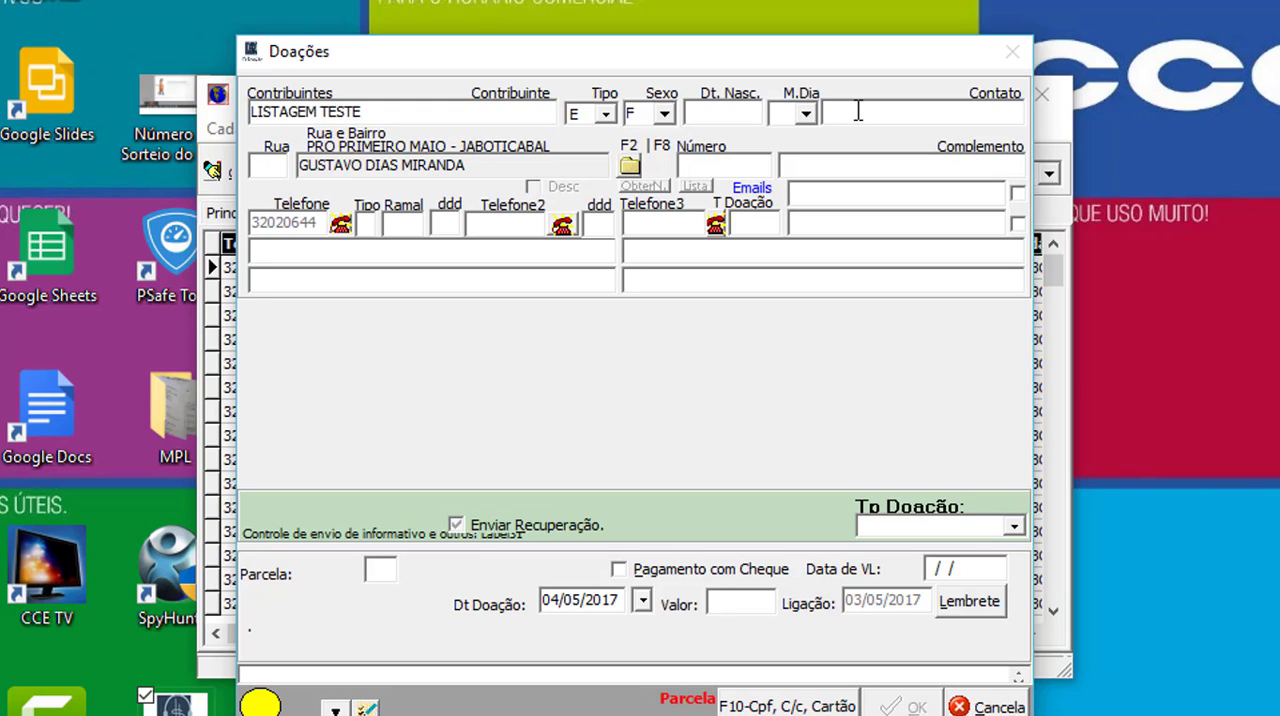
# - Search the street directory by neighbourhood (Bairro) for CENTRO
pyautogui.press('F2')
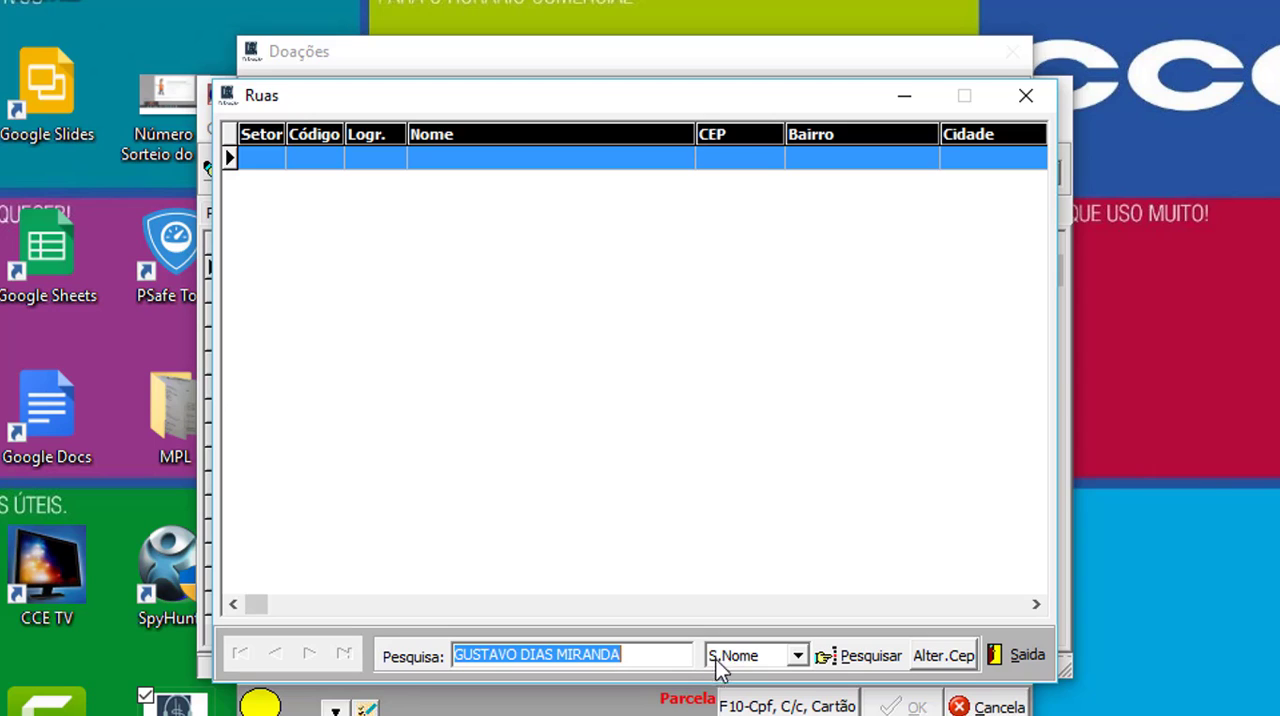
pyautogui.click(799, 655)
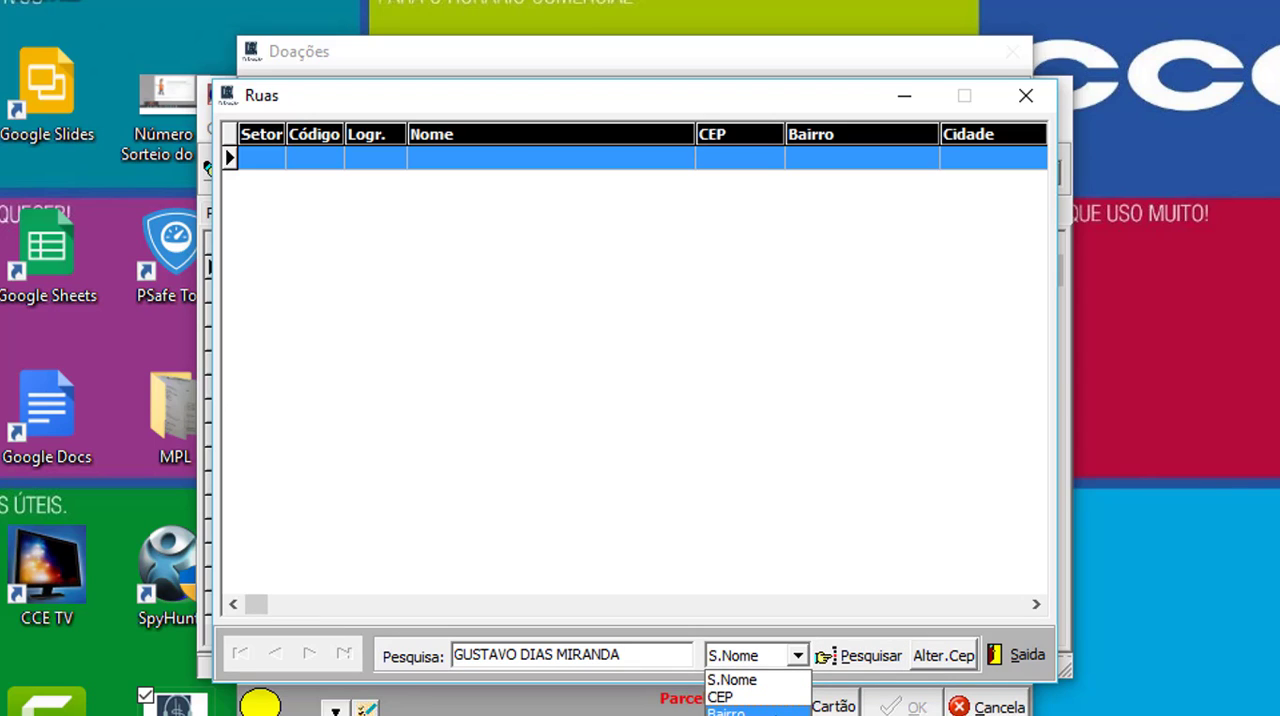
pyautogui.click(757, 711)
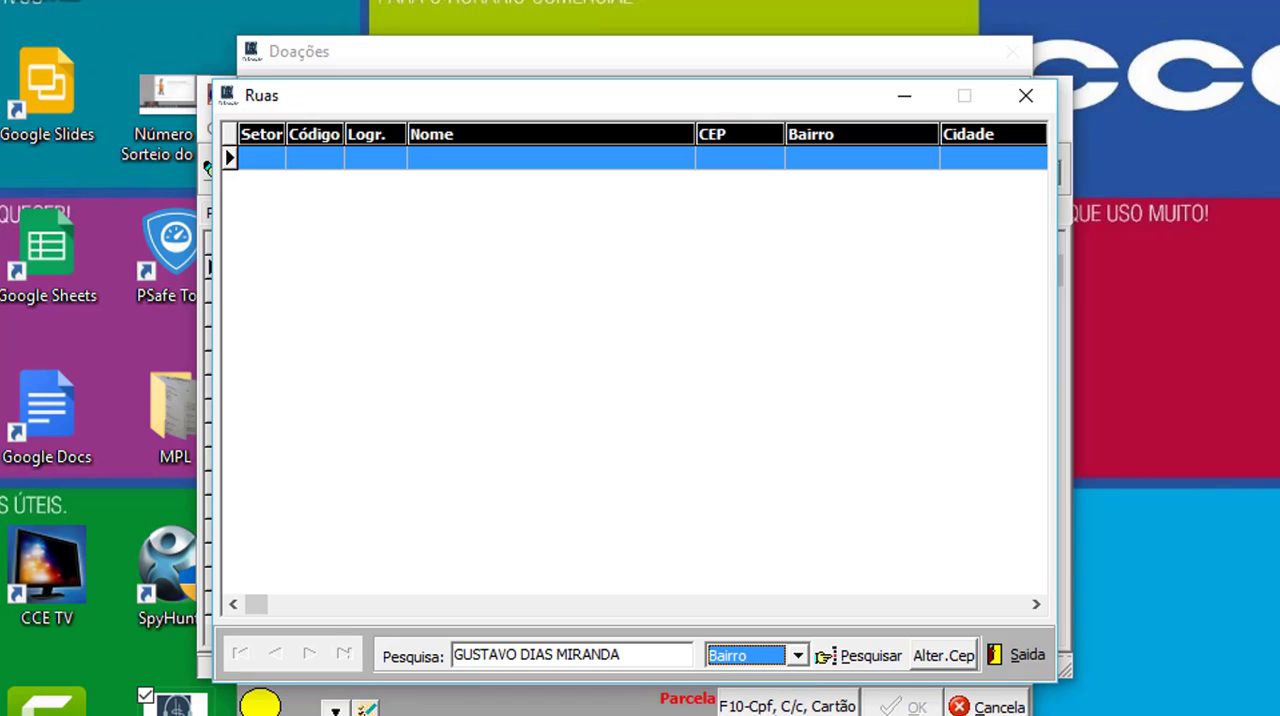
pyautogui.click(670, 651)
pyautogui.press('BackSpace')
pyautogui.press('BackSpace')
pyautogui.press('BackSpace')
pyautogui.press('BackSpace')
pyautogui.press('BackSpace')
pyautogui.press('BackSpace')
pyautogui.press('BackSpace')
pyautogui.press('BackSpace')
pyautogui.press('BackSpace')
pyautogui.press('BackSpace')
pyautogui.press('BackSpace')
pyautogui.press('BackSpace')
pyautogui.press('BackSpace')
pyautogui.press('BackSpace')
pyautogui.press('BackSpace')
pyautogui.press('BackSpace')
pyautogui.press('BackSpace')
pyautogui.press('BackSpace')
pyautogui.press('BackSpace')
pyautogui.press('BackSpace')
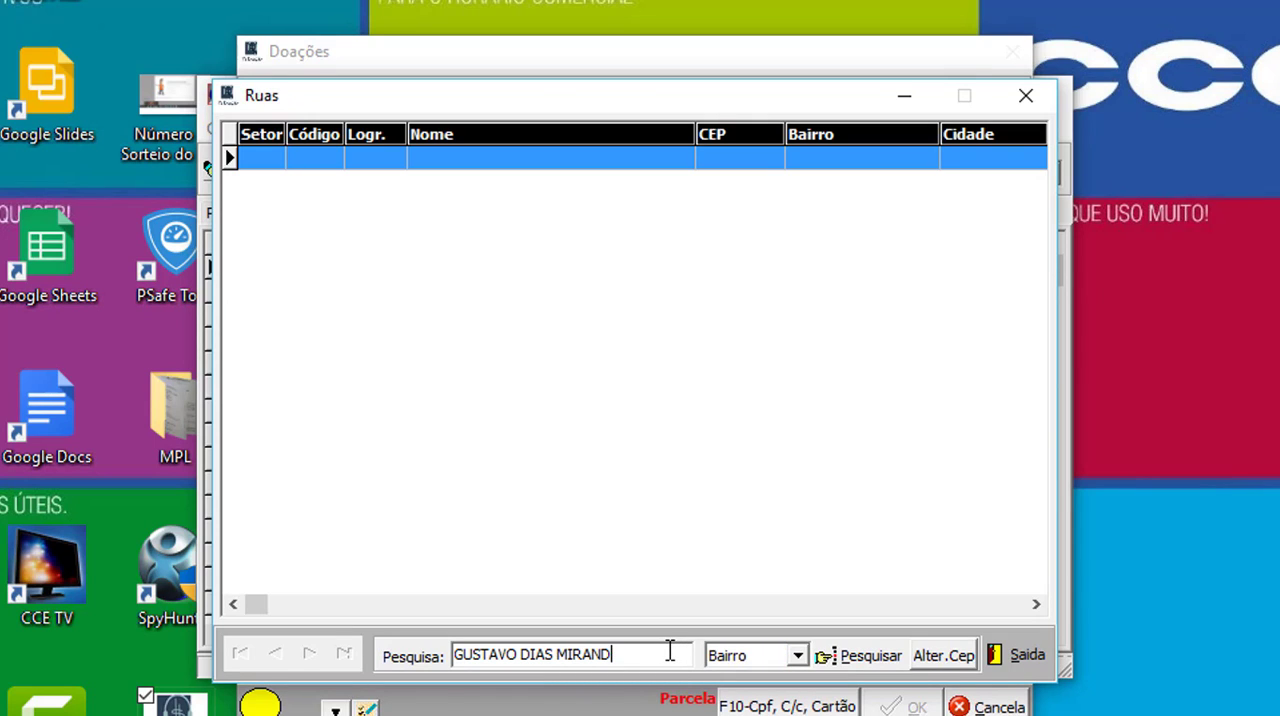
pyautogui.write('C')
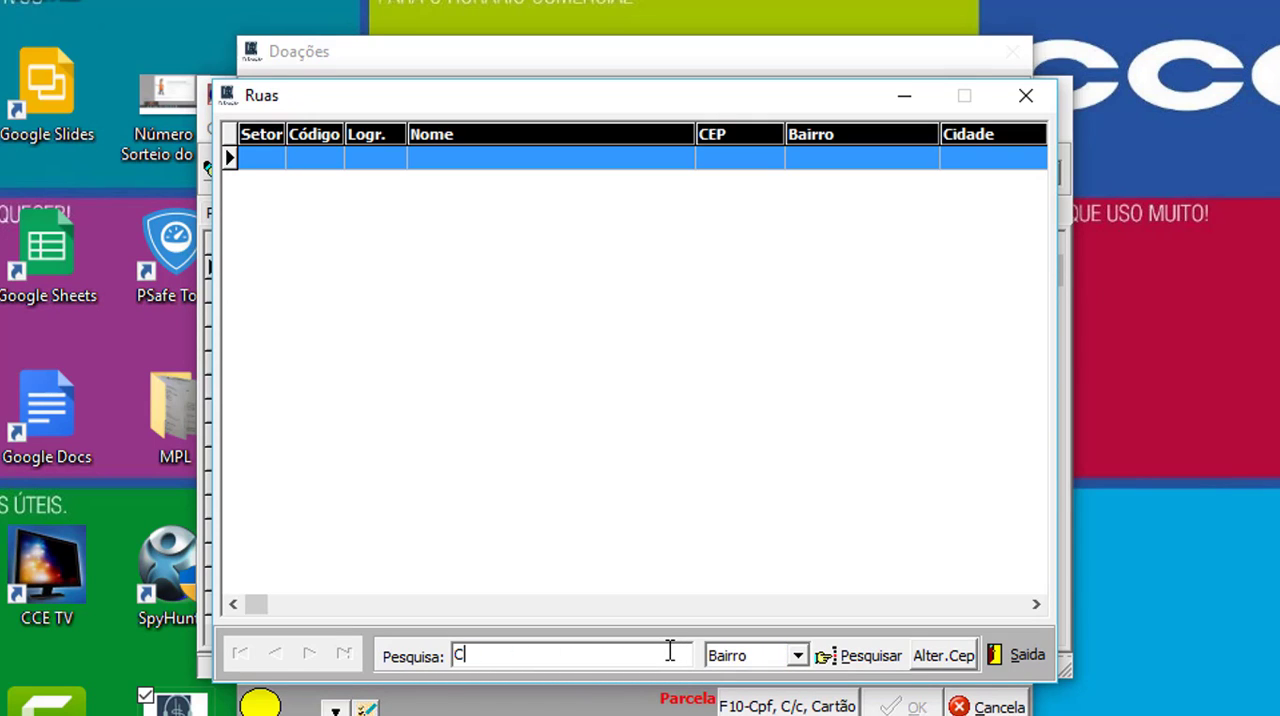
pyautogui.write('ENTRO')
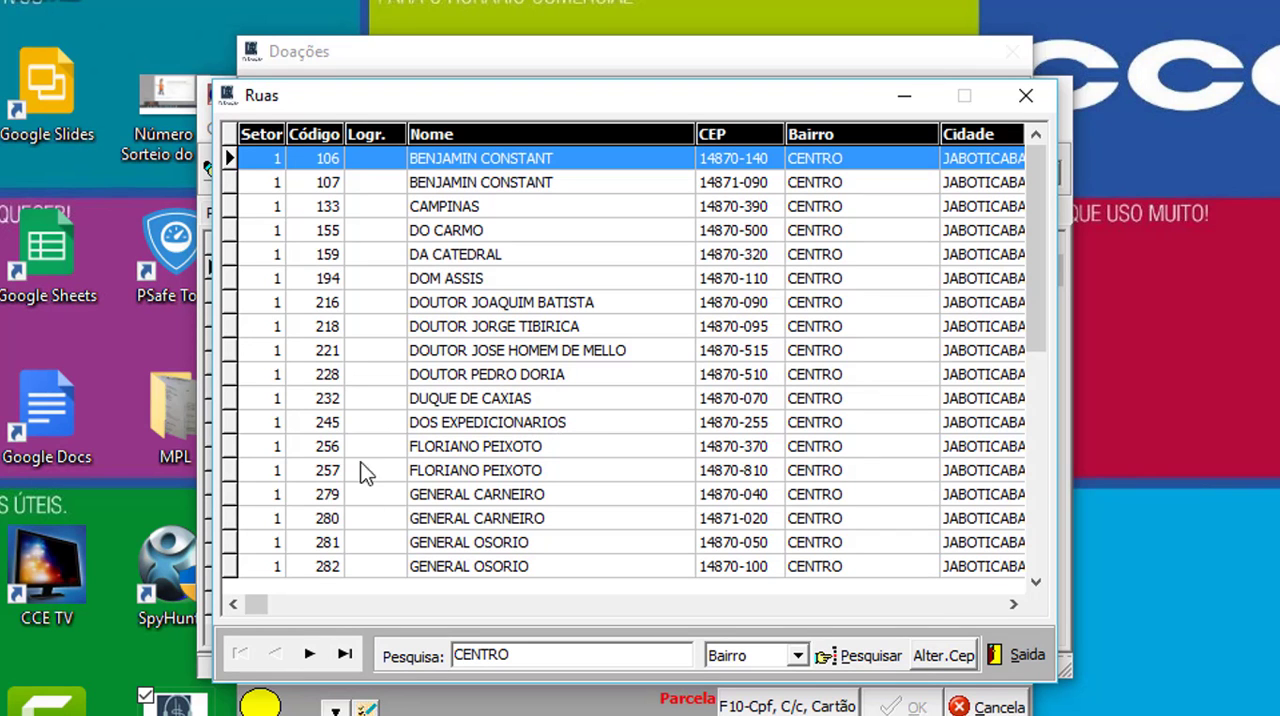
# - Assign the street with code 194 to the contributor and accept the address update
pyautogui.click(657, 383)
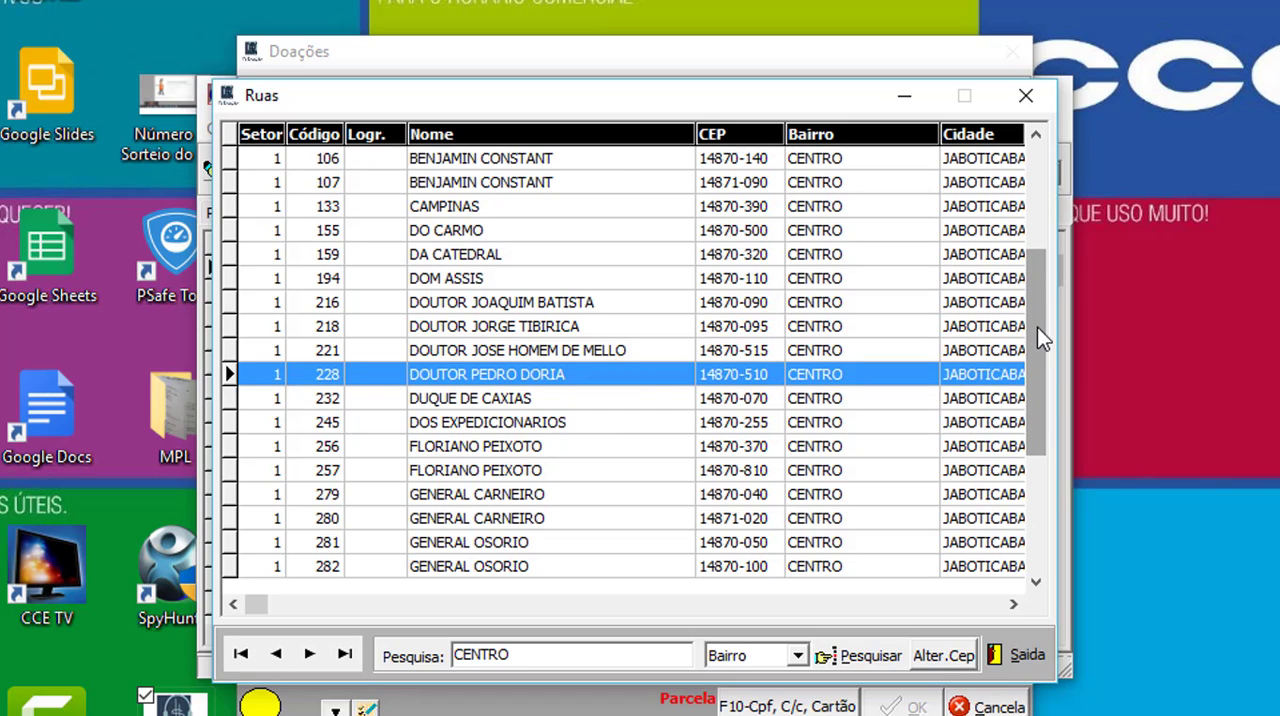
pyautogui.click(424, 279)
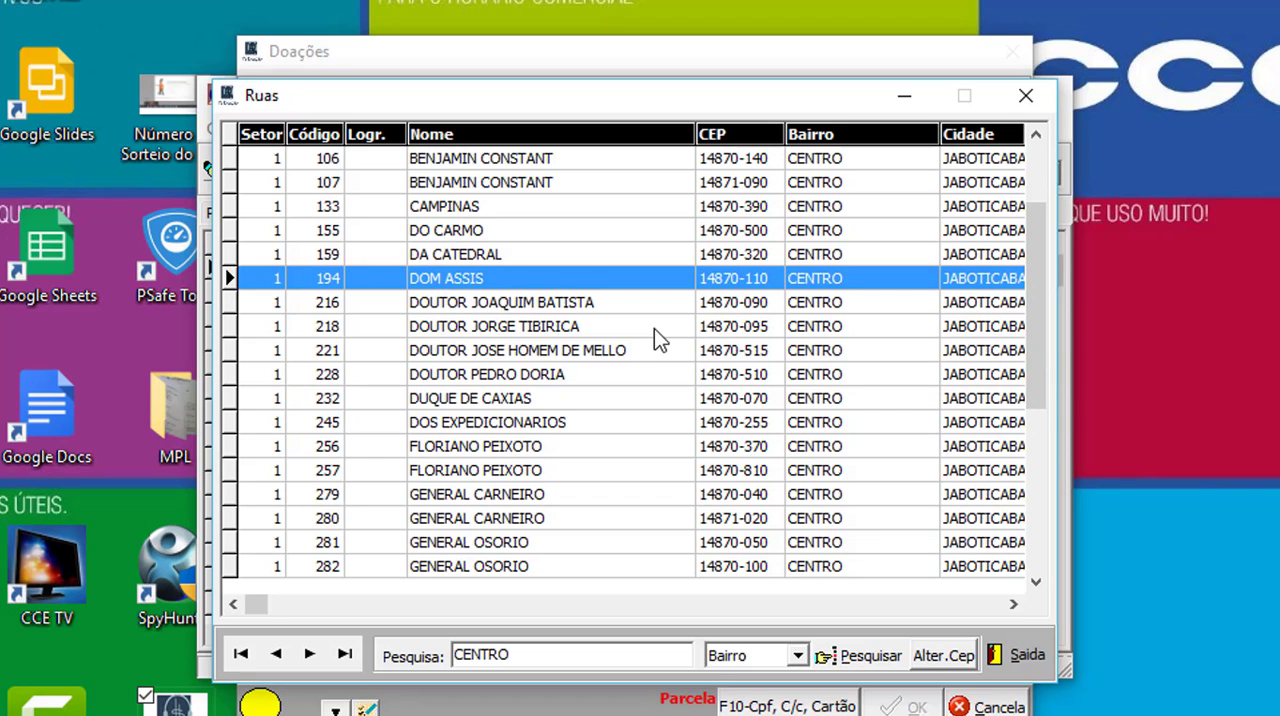
pyautogui.press('Return')
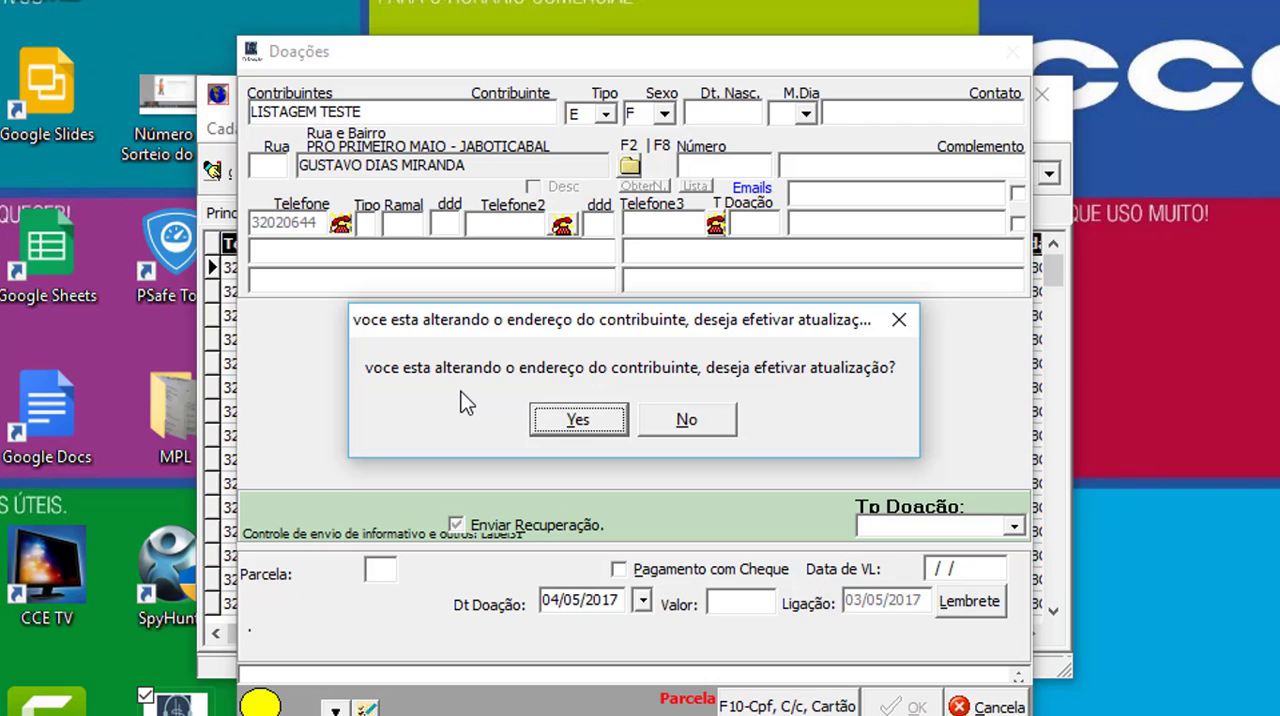
pyautogui.click(578, 416)
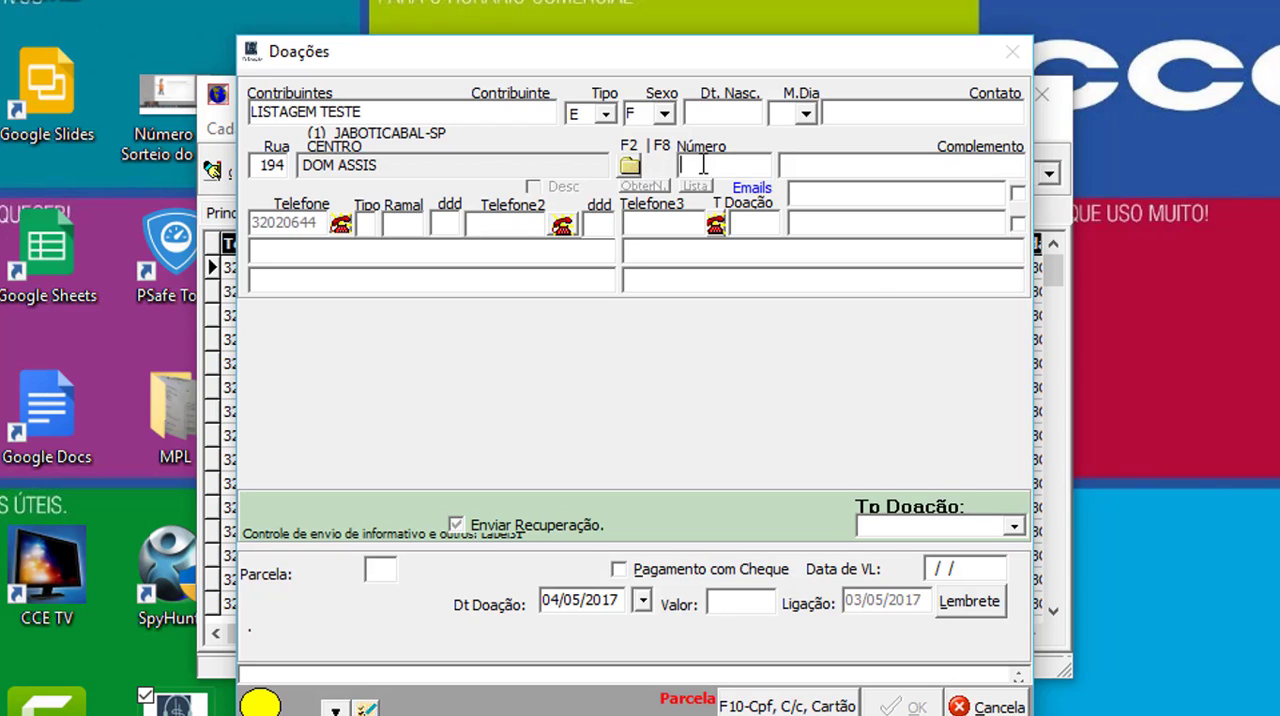
# - Set the contributor's house number to 100
pyautogui.press('Return')
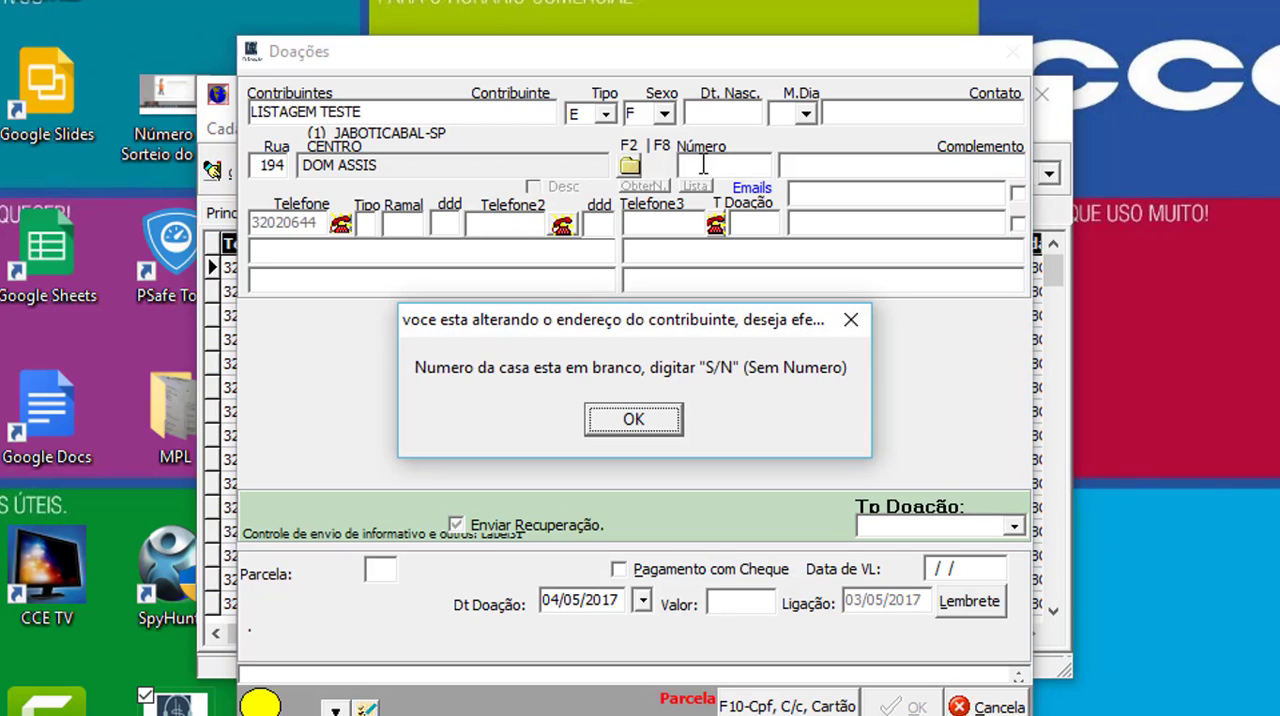
pyautogui.click(641, 422)
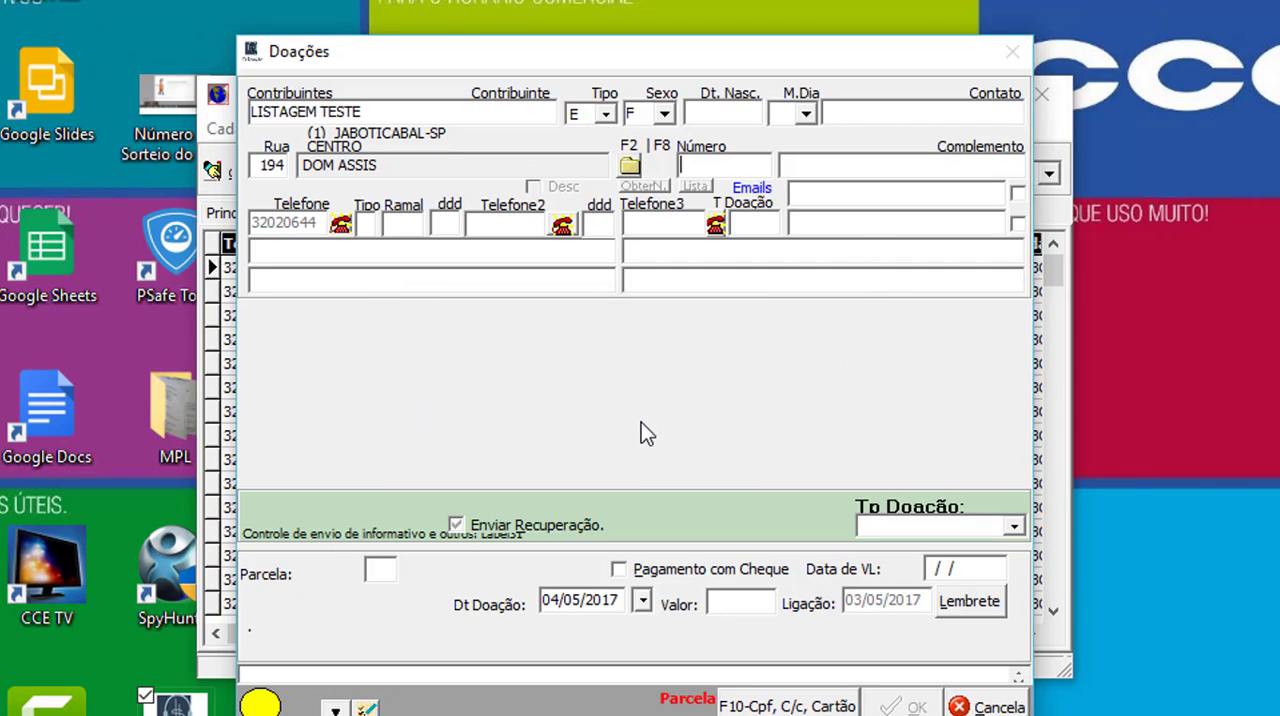
pyautogui.write('100')
# - Search the street directory by name for MARIA, assign the street with code 460 and accept the address update
pyautogui.hotkey('shift', 'Tab')
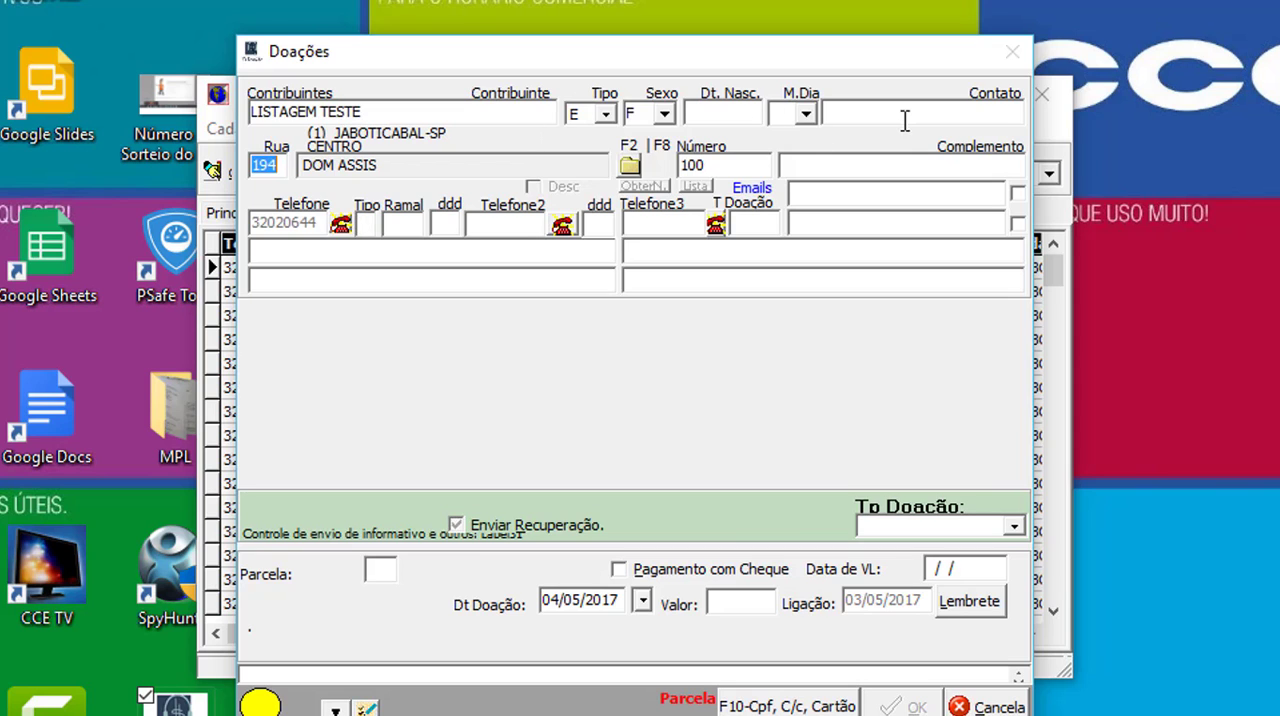
pyautogui.press('F2')
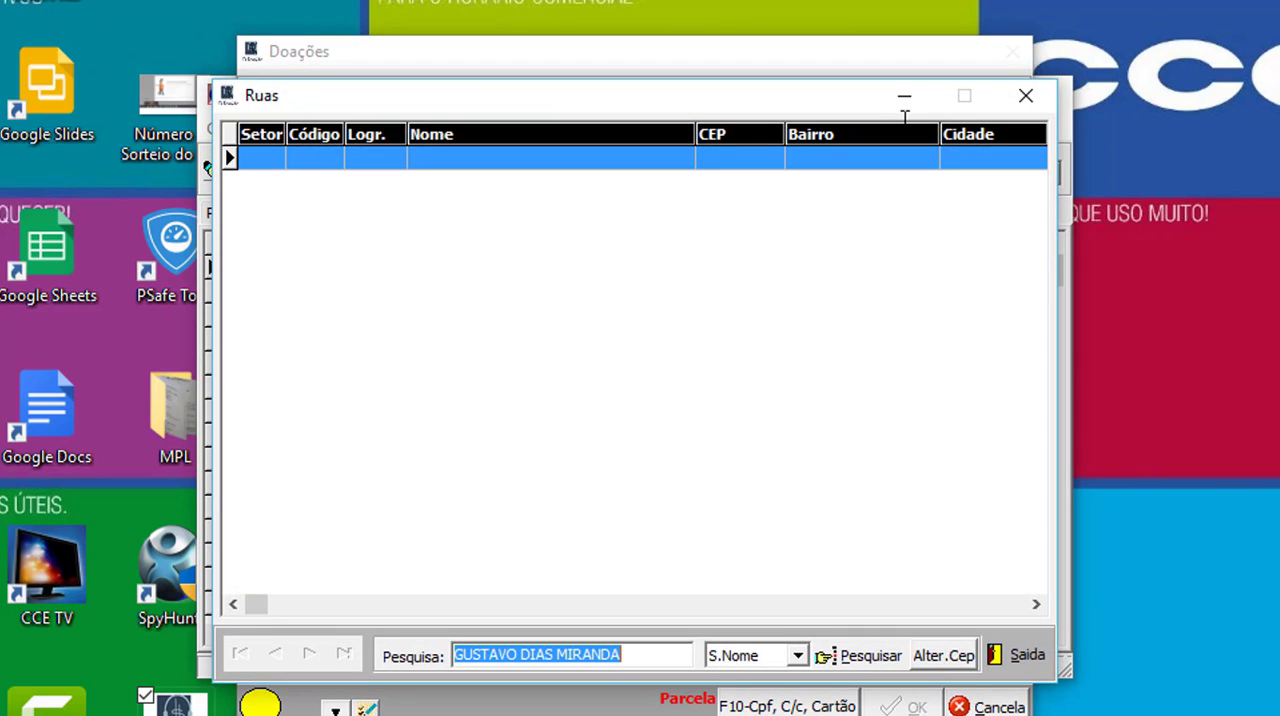
pyautogui.write('MARI')
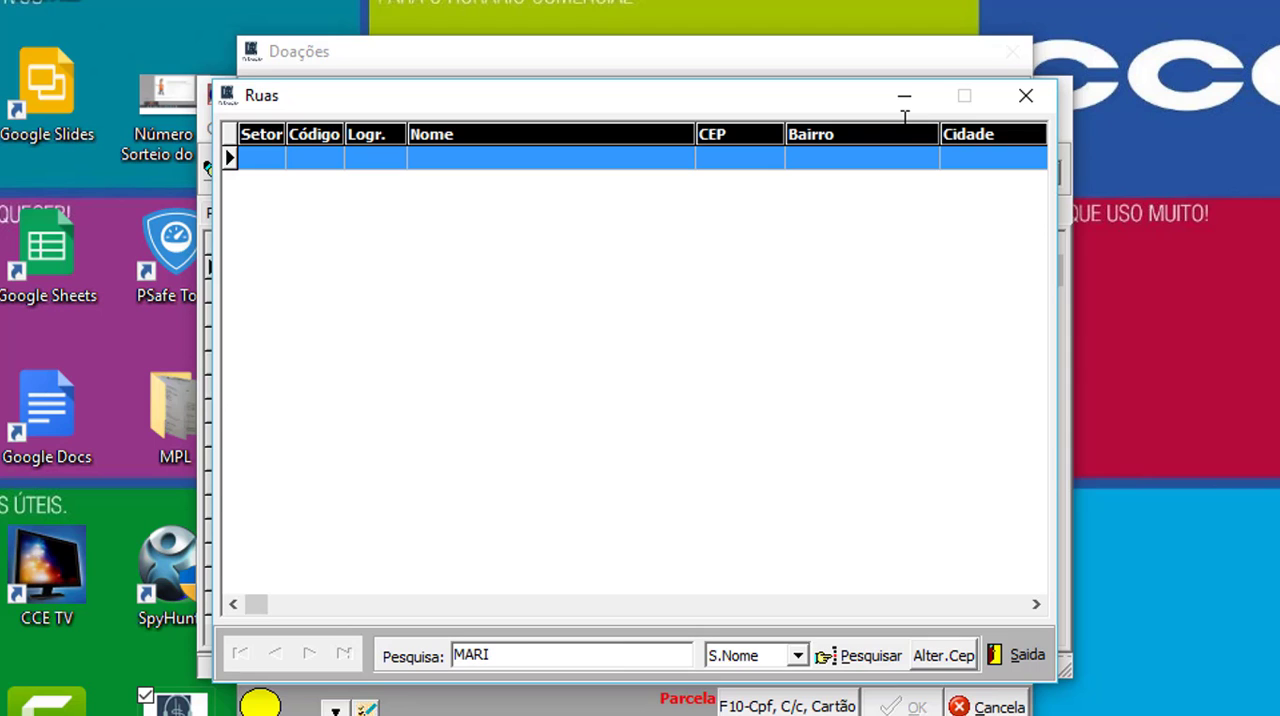
pyautogui.write('A')
pyautogui.press('Return')
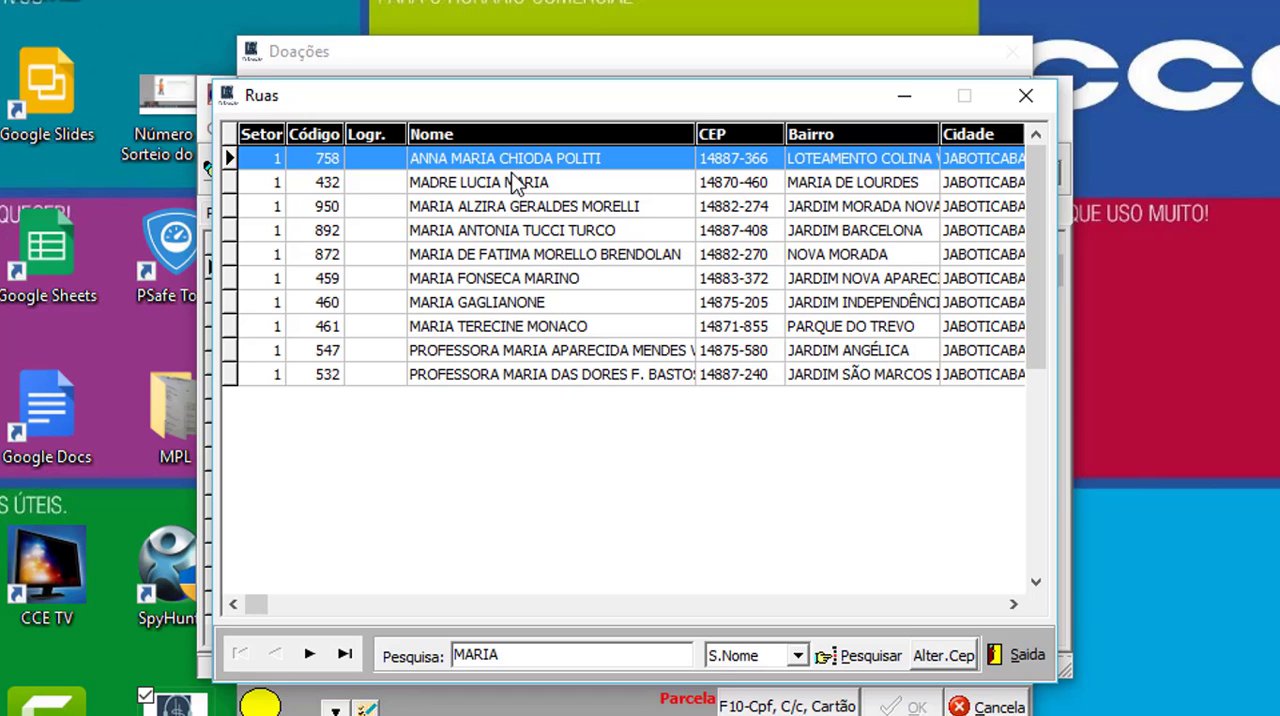
pyautogui.press('Return')
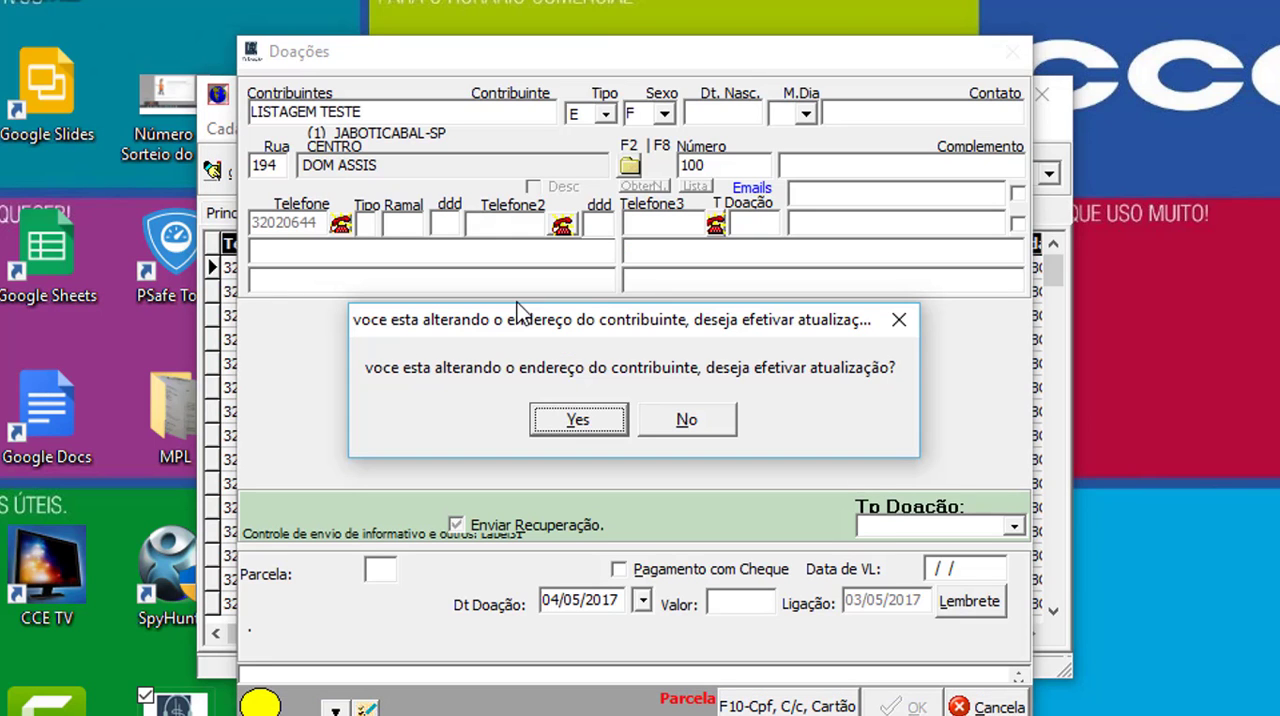
pyautogui.press('Return')
pyautogui.press('Return')
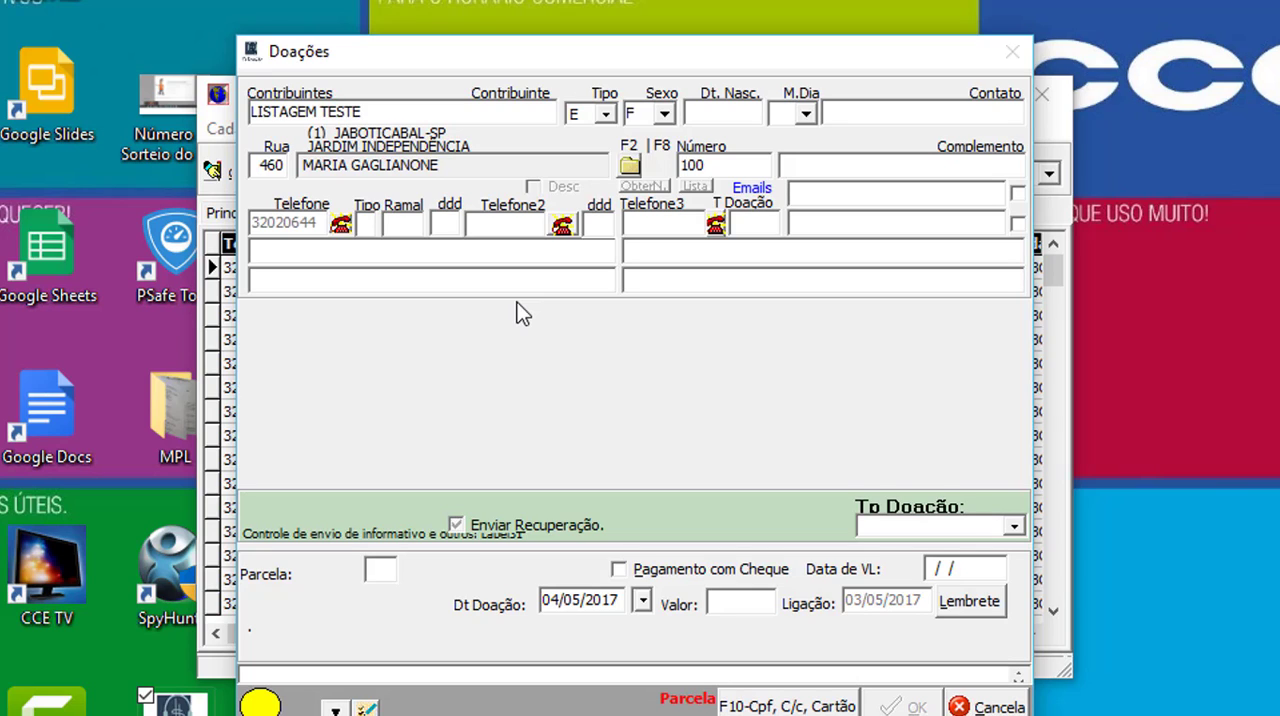
# - Set the donation type to R (0 - Recibo), leaving the complement and extra phone fields empty
pyautogui.press('Tab')
pyautogui.press('Tab')
pyautogui.press('Return')
pyautogui.press('Return')
pyautogui.press('Return')
pyautogui.press('Return')
pyautogui.press('Return')
pyautogui.press('Return')
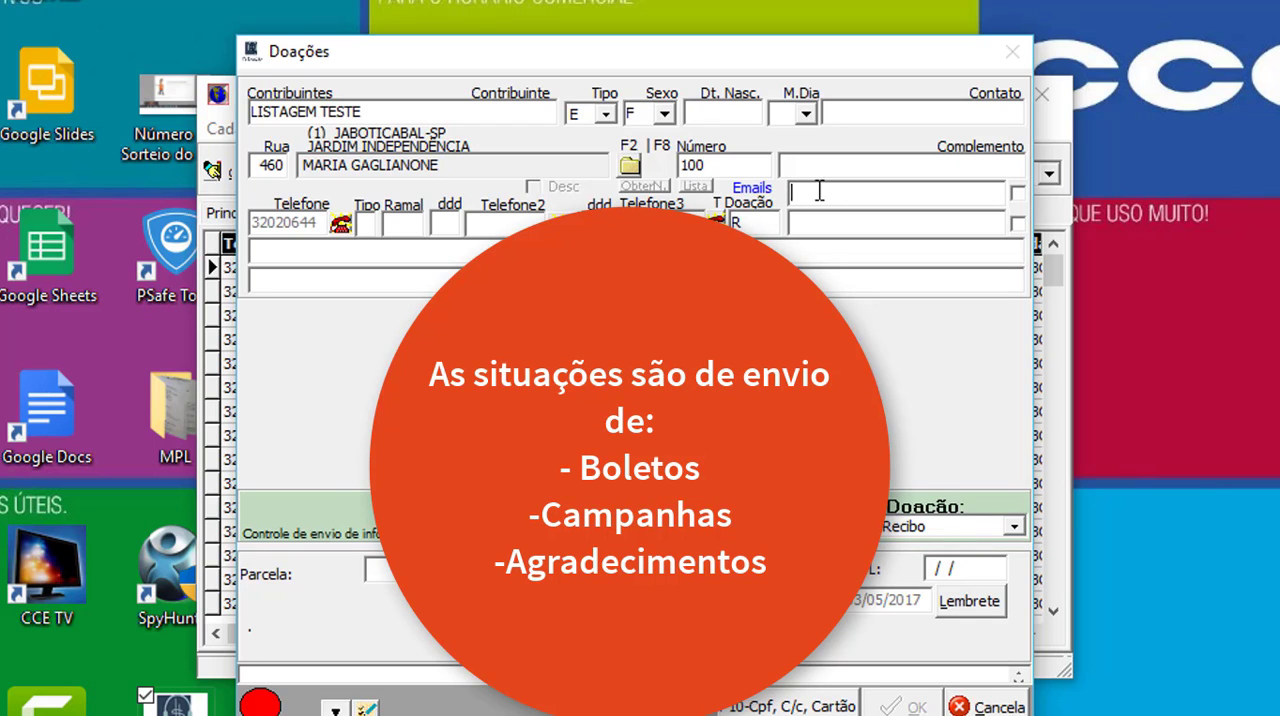
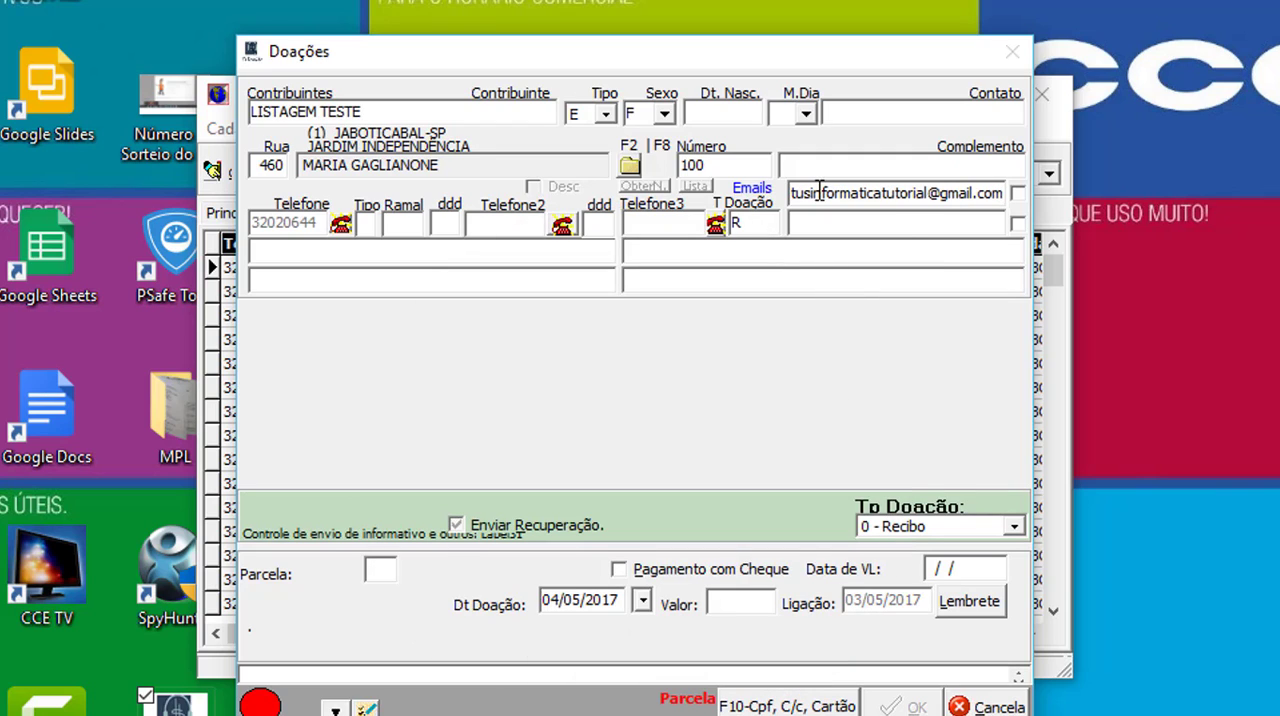
# - Enter the contributor's primary e-mail address and mark it as valid
pyautogui.press('Tab')
pyautogui.click(1018, 193)
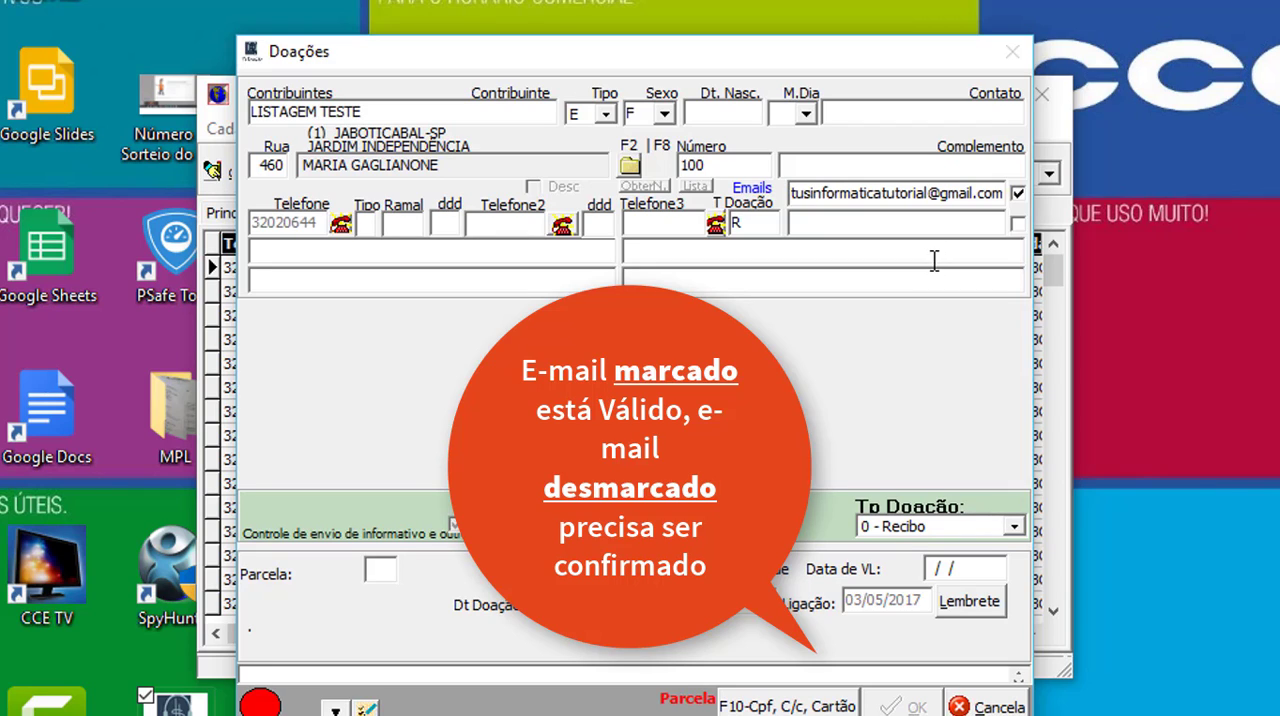
pyautogui.click(1017, 193)
# - Fill the two operator observation lines with "LIGAR SEMPRE NO PERÍODO DA MANHÃ" and "ESTÁ VIAJANDO NO MÊS DE MAIO", leaving the second e-mail empty
pyautogui.click(944, 222)
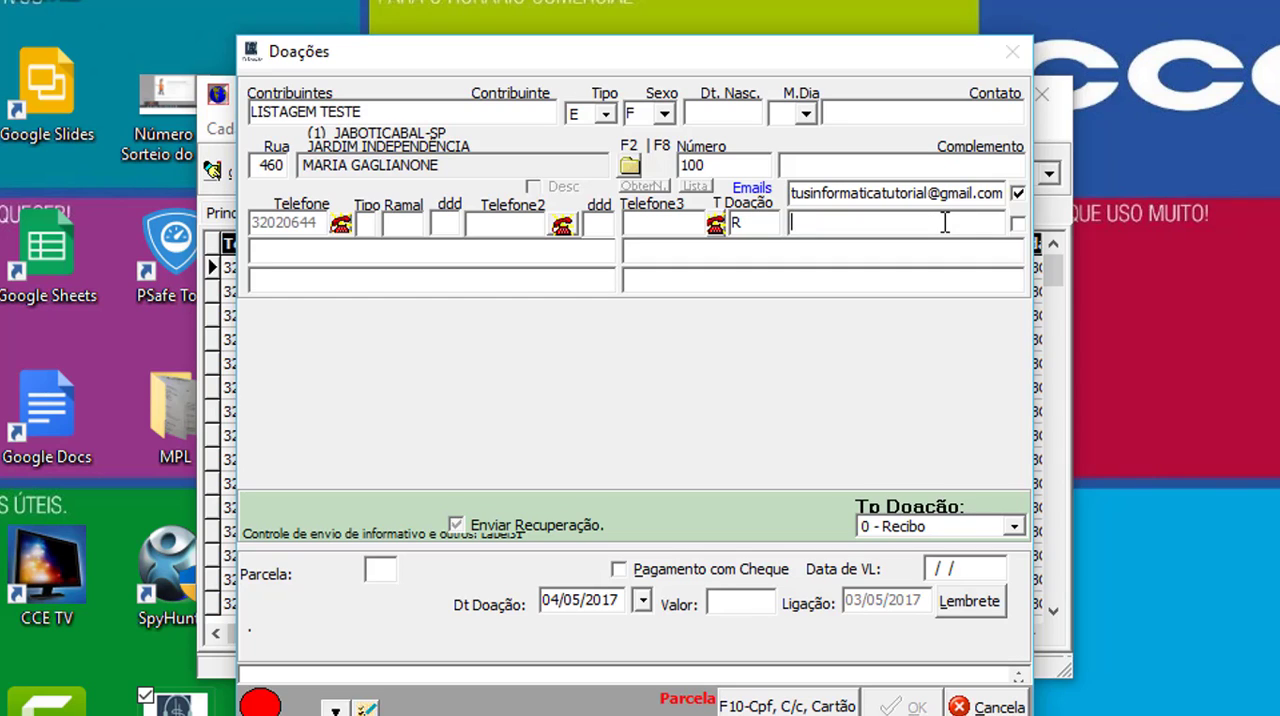
pyautogui.press('Tab')
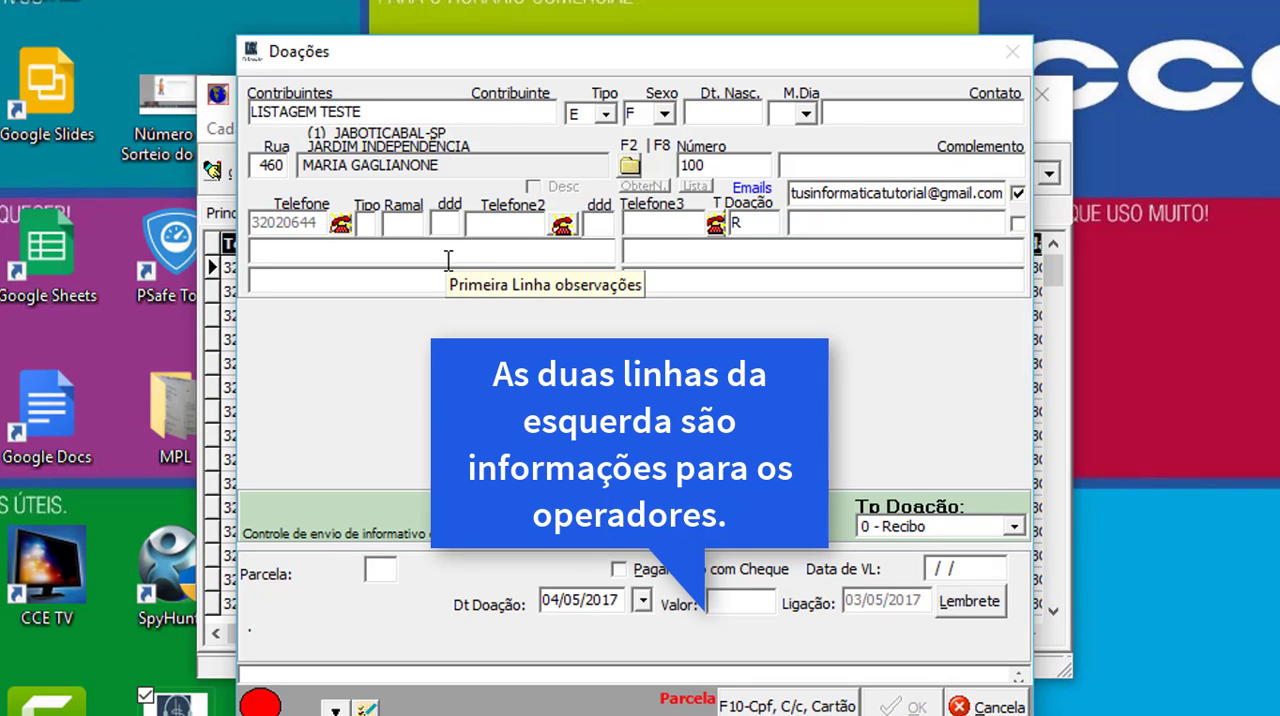
pyautogui.write('LIGAR SEMPRE NO PERÍODO DA MANHÃ')
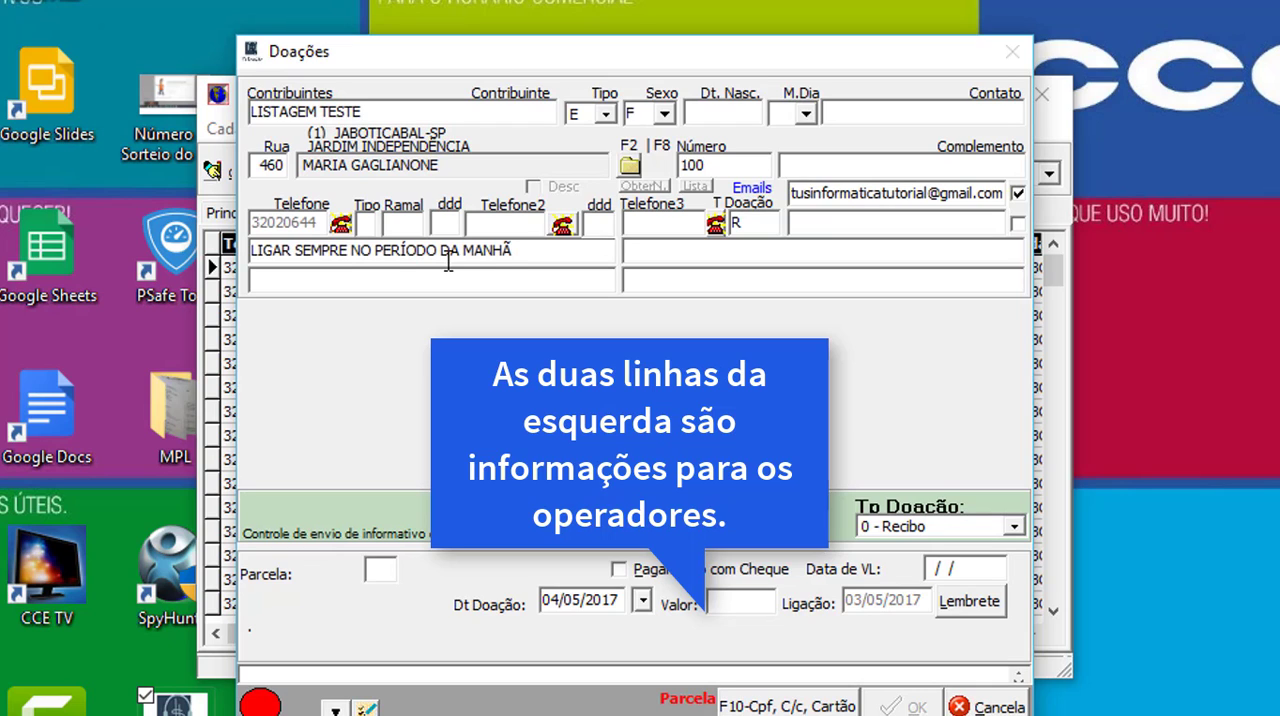
pyautogui.click(523, 284)
pyautogui.write('ESTÁ VIAJANDO NO MÊS DE MAIO')
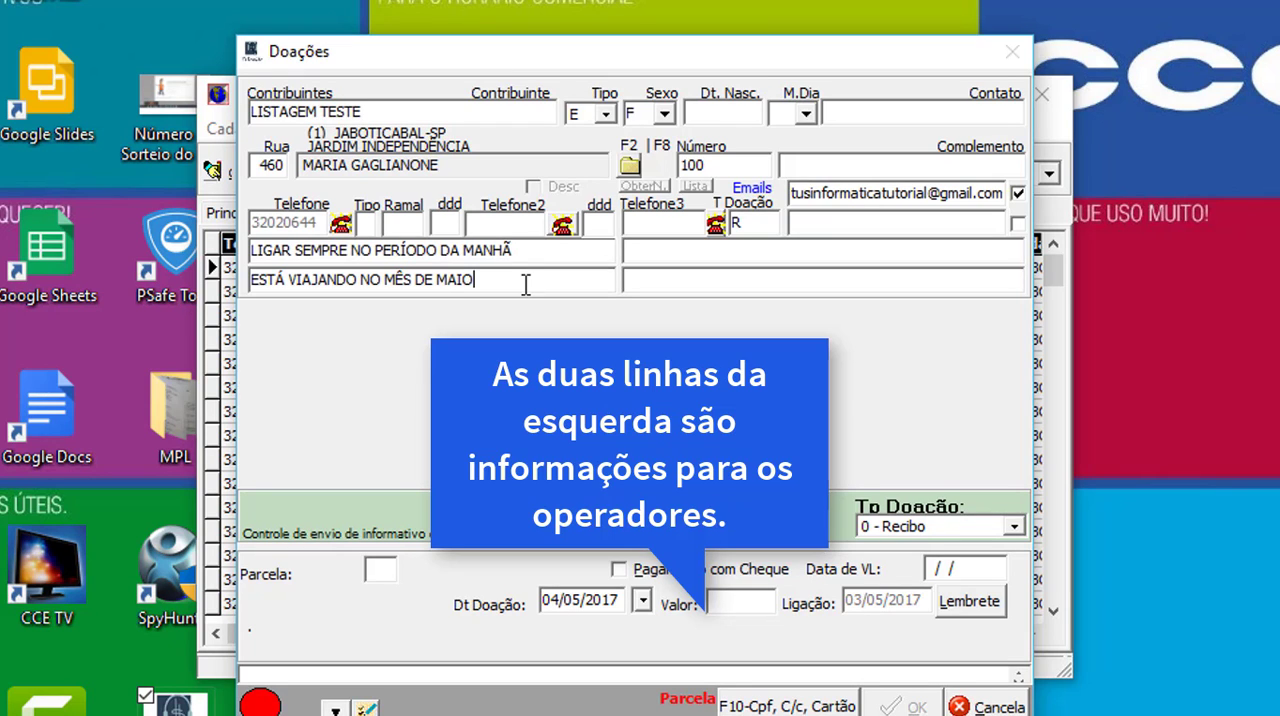
# - Fill the remaining two observation lines with "CASA DOS FUNDOS" and "PASSAR PELA MANHÃ, ANTES DAS 11H"
pyautogui.click(707, 248)
pyautogui.write('CASA DOS FUNDOS')
pyautogui.press('Tab')
pyautogui.write('PASSAR PELA MANHÃ, ANTES DAS 11H')
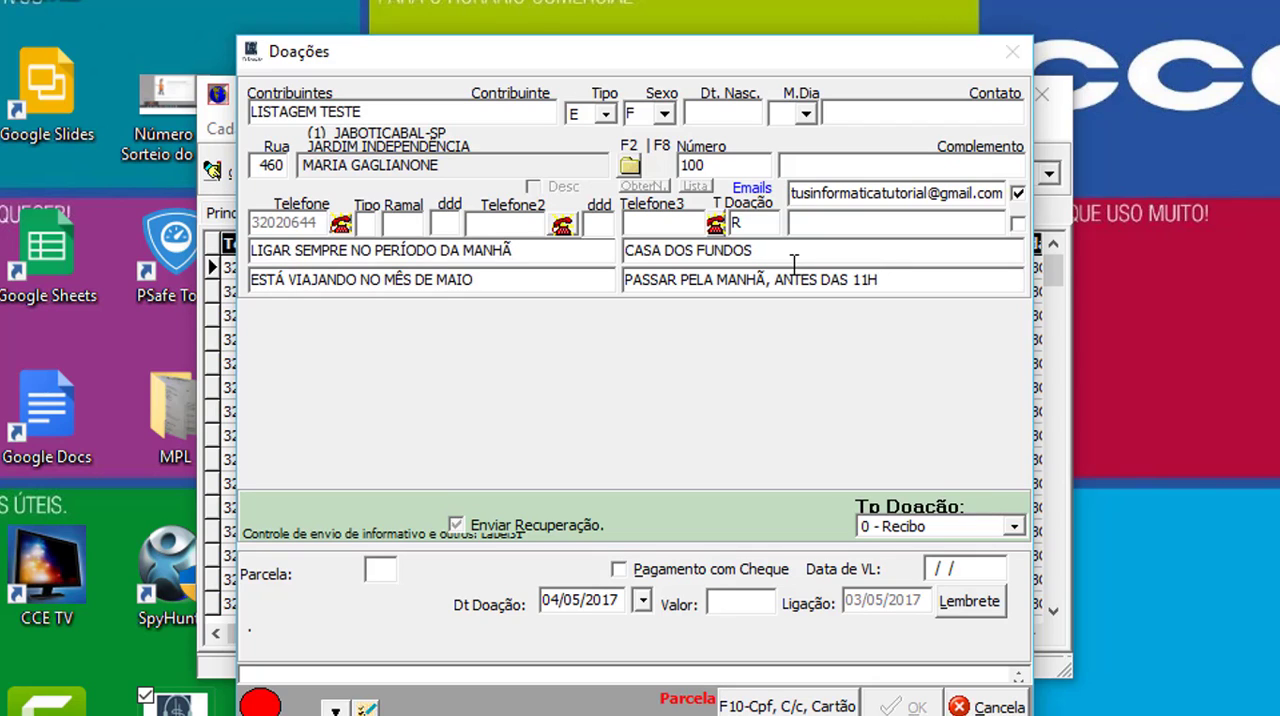
pyautogui.press('Tab')
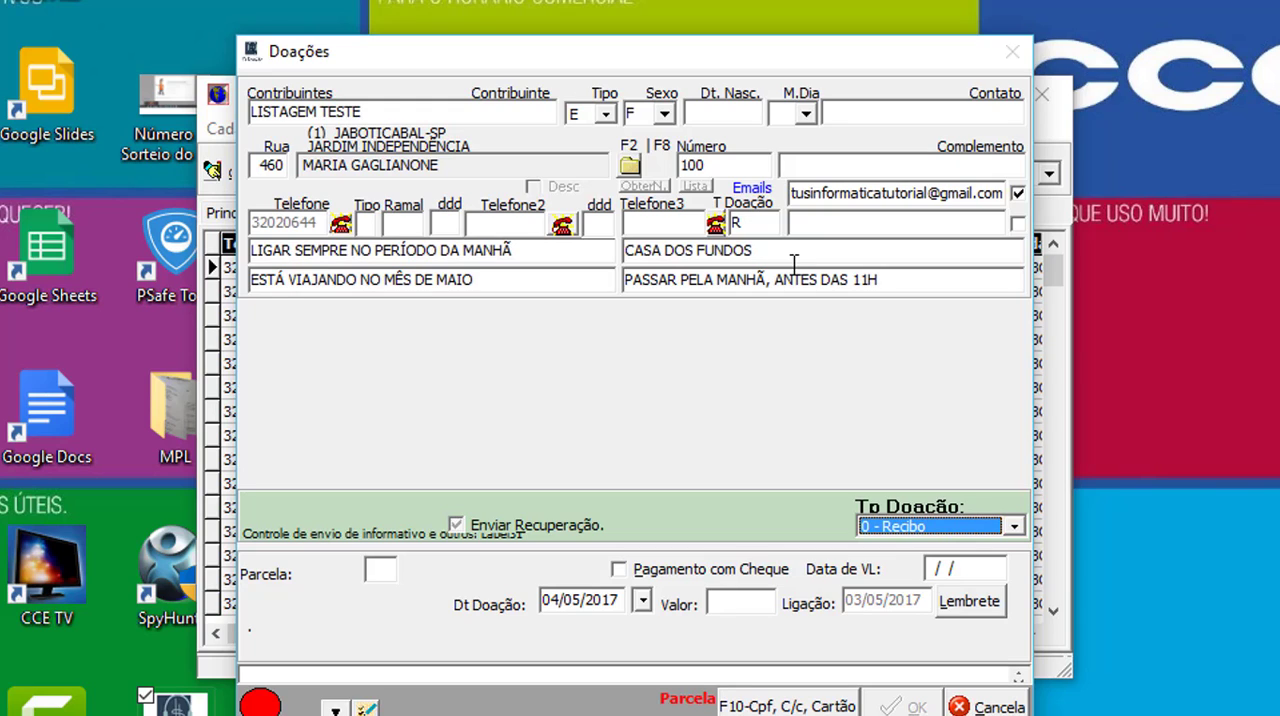
# - Look through the available Tp Doação options and choose 0 - Recibo as the donation type
pyautogui.click(1015, 527)
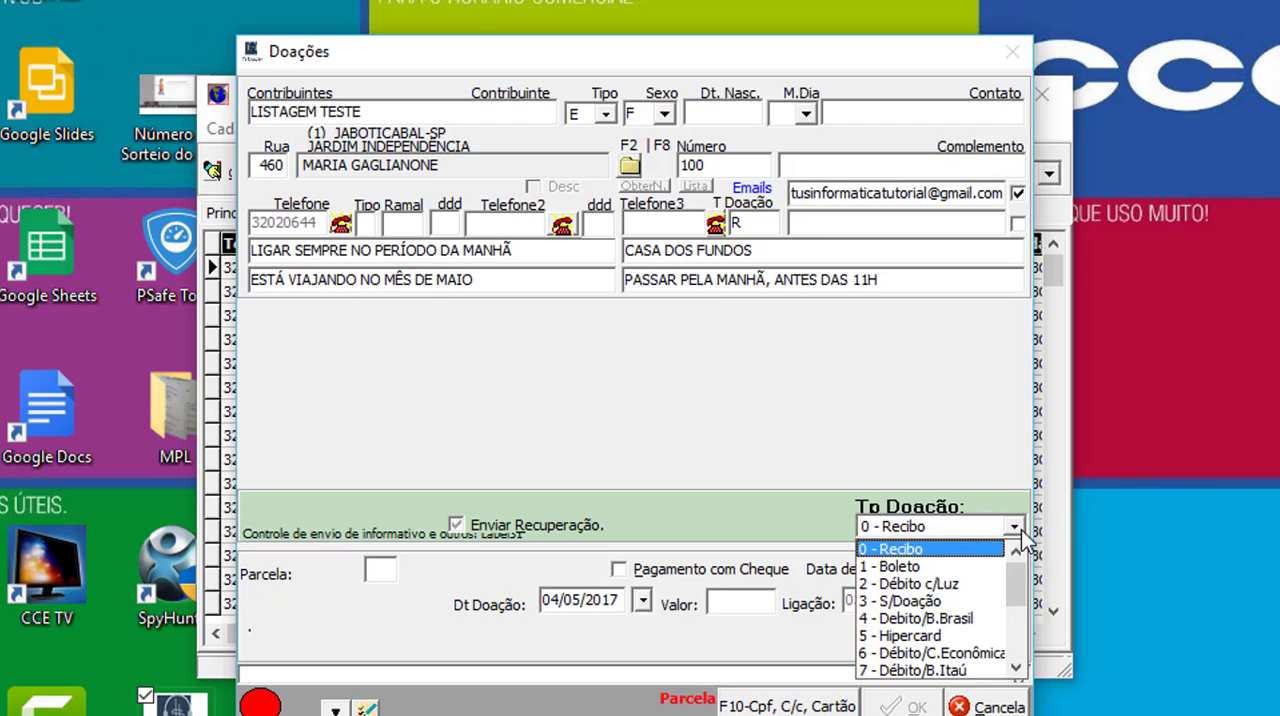
pyautogui.moveTo(1016, 568); pyautogui.dragTo(1013, 639)
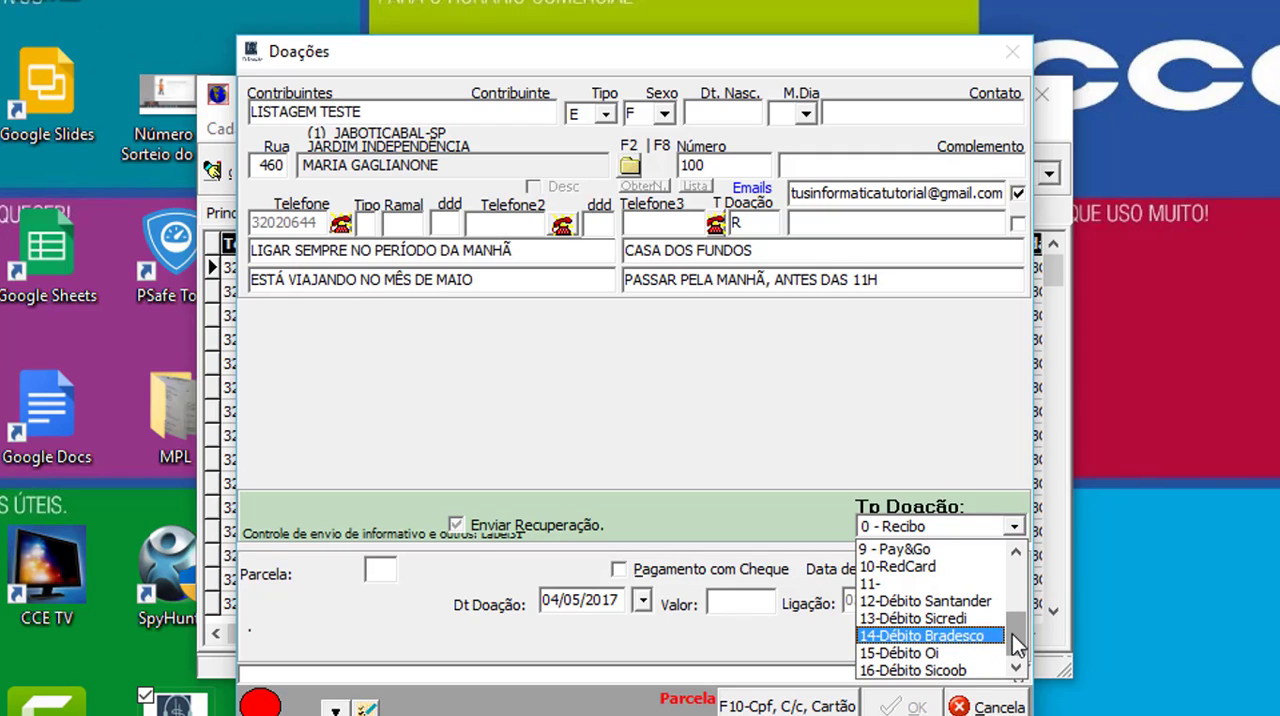
pyautogui.moveTo(1012, 634); pyautogui.dragTo(1017, 596)
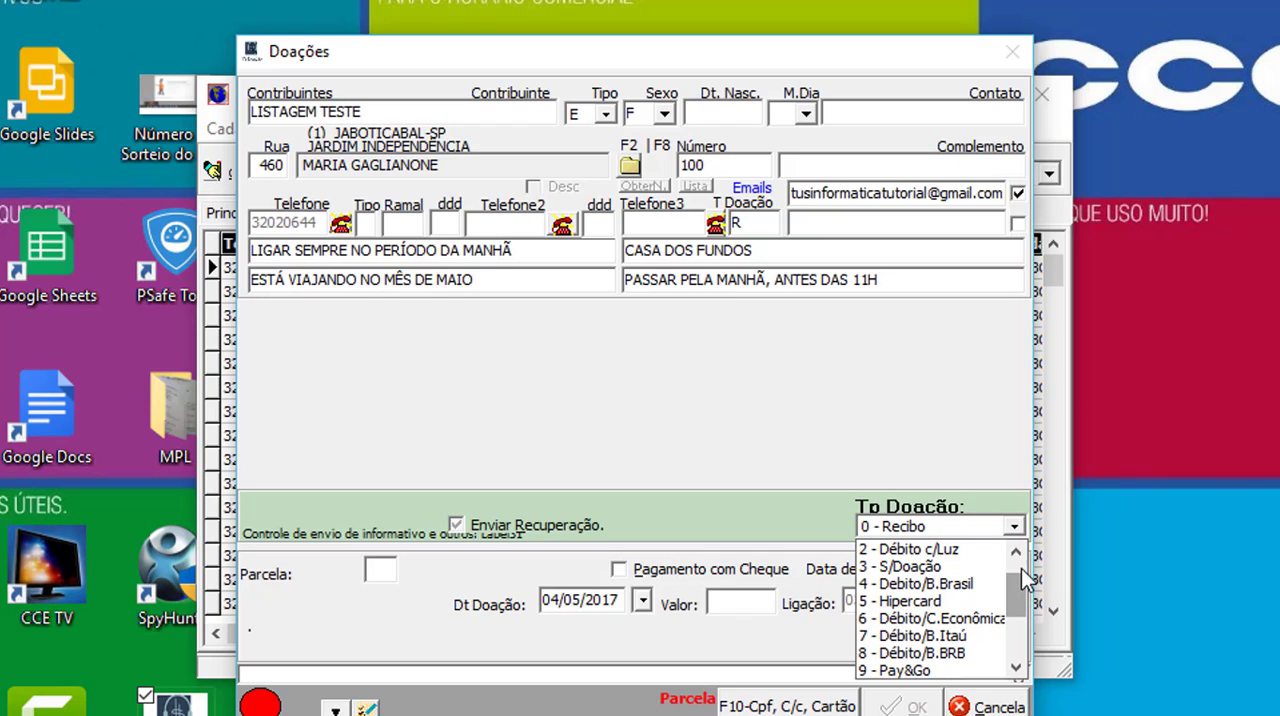
pyautogui.click(1021, 560)
pyautogui.click(1021, 560)
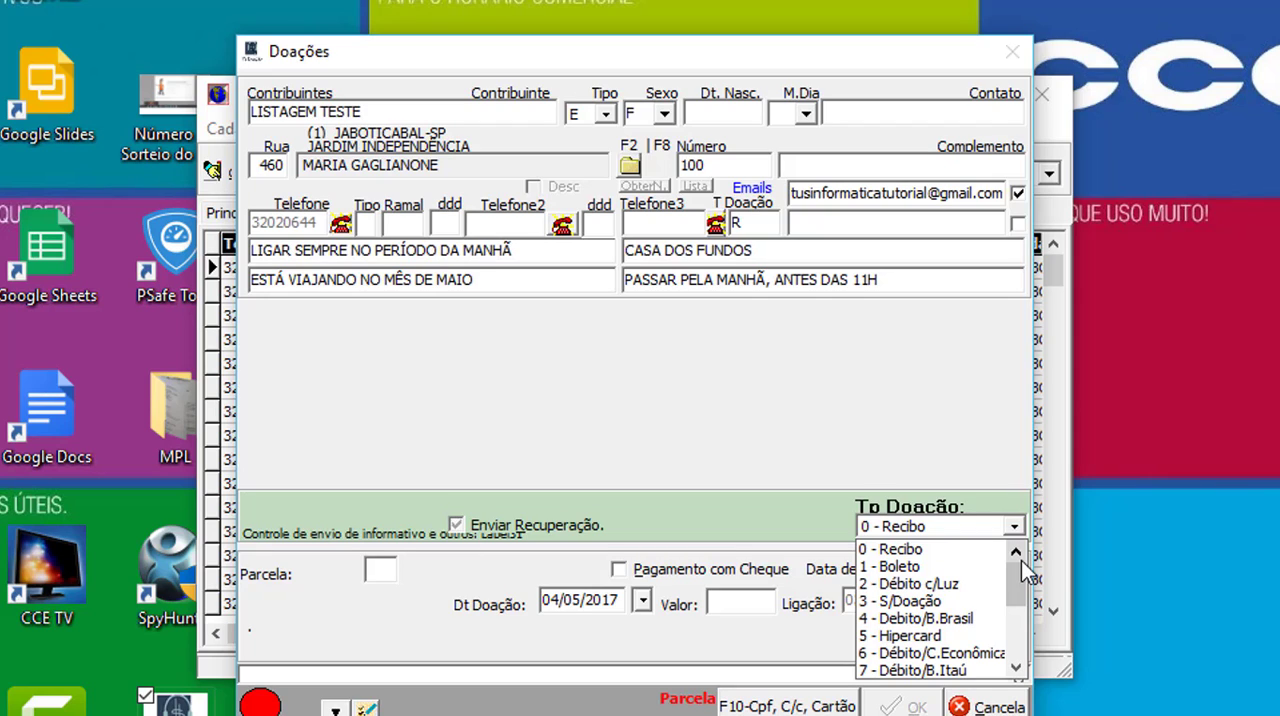
pyautogui.click(972, 546)
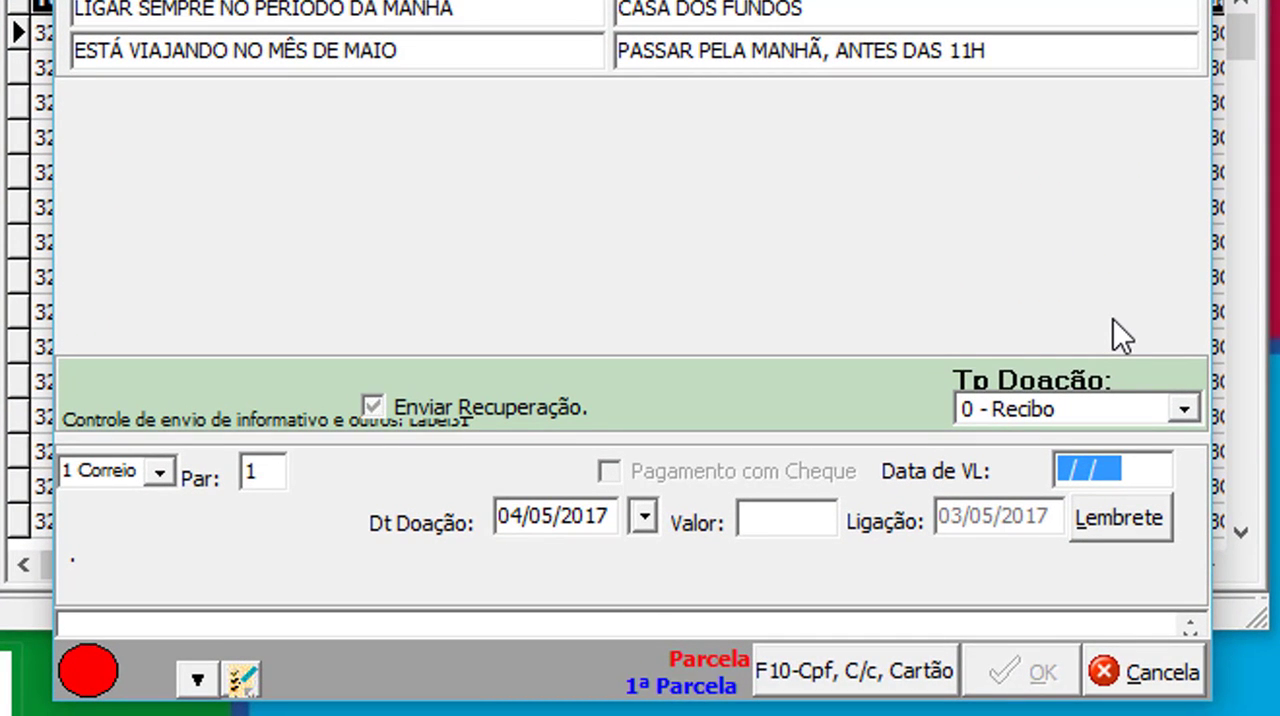
# - Set the Data de VL of the donation to 03/06/2017
pyautogui.write('03')
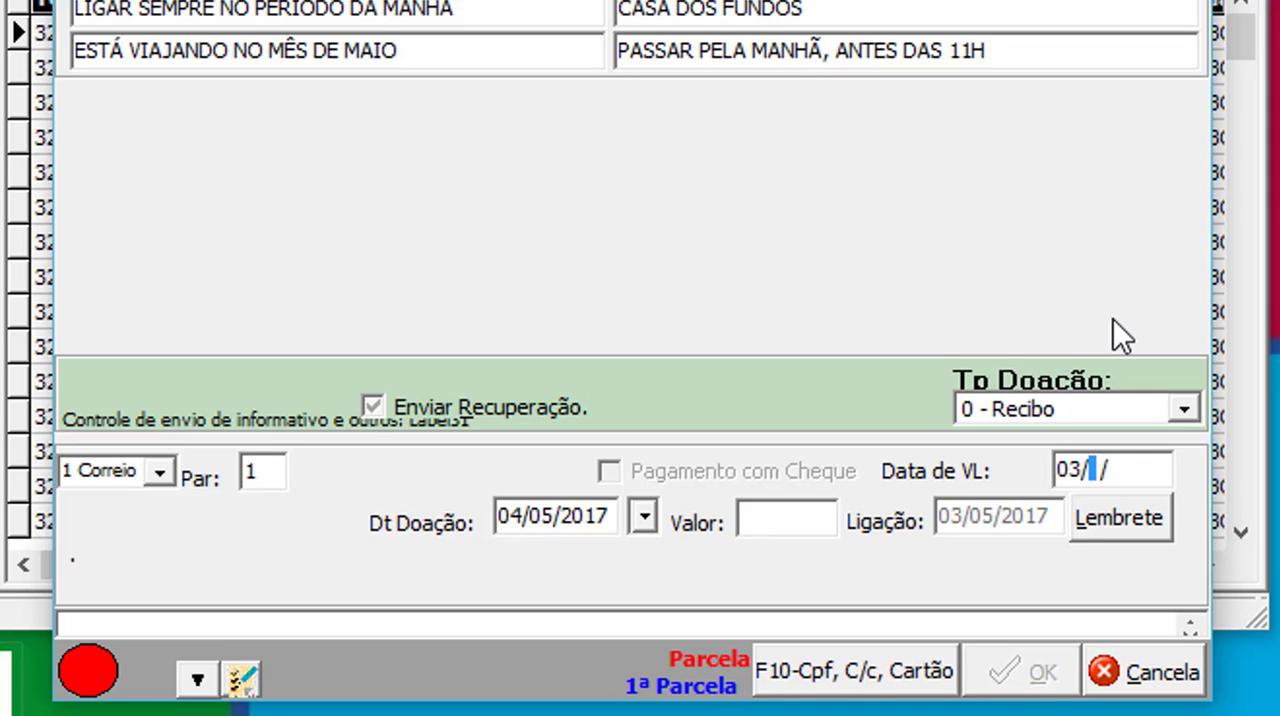
pyautogui.write('06')
pyautogui.press('Return')
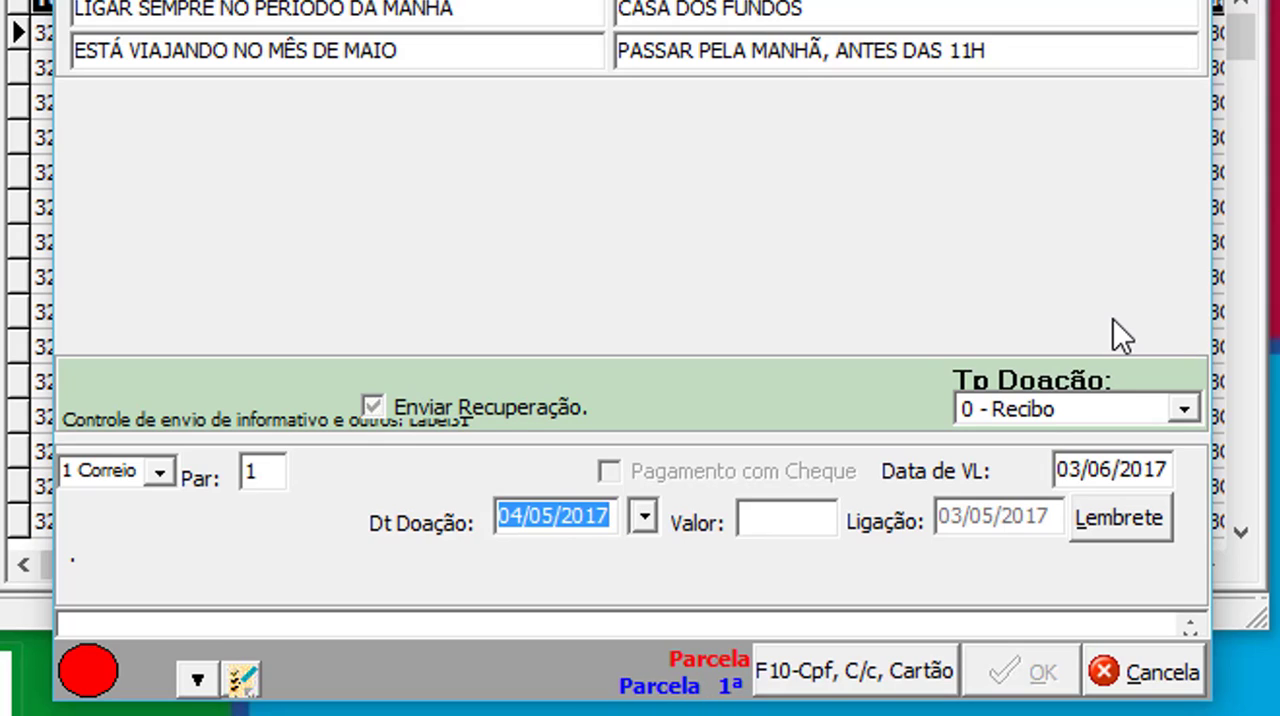
# - Keep the suggested donation date, set the donation value to 25,00 and save the donation
pyautogui.press('Tab')
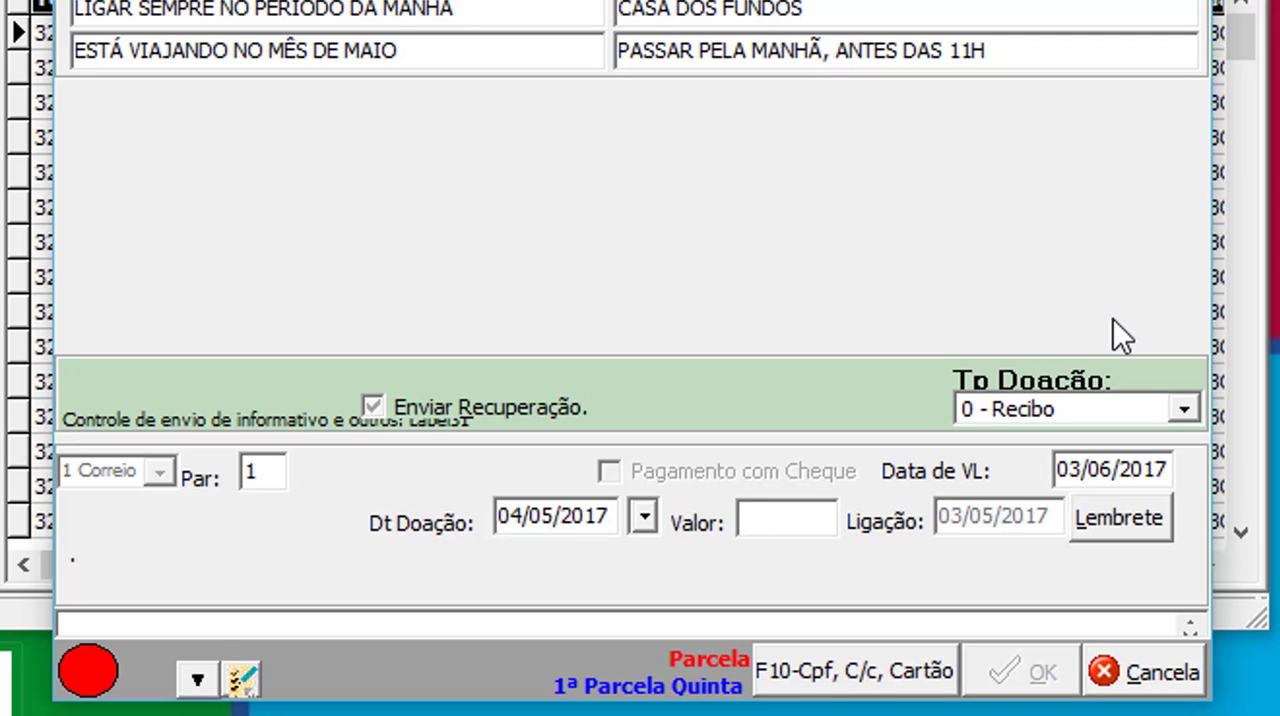
pyautogui.write('25')
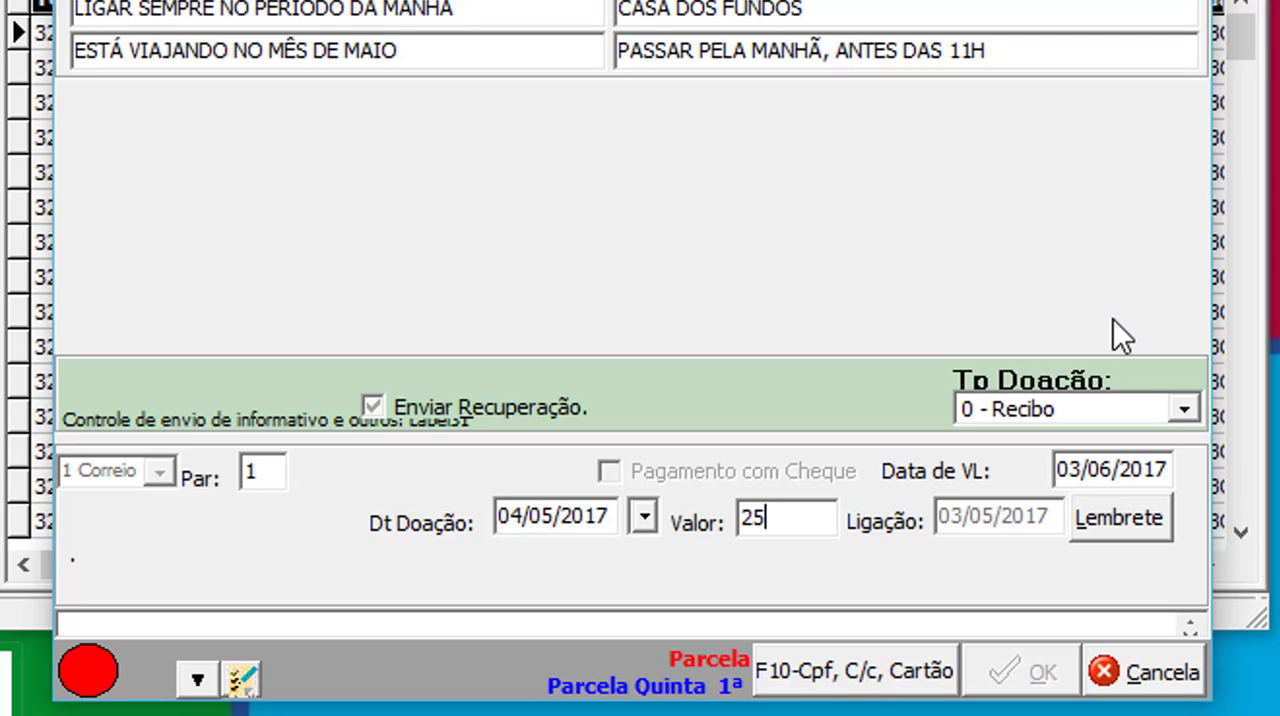
pyautogui.press('Return')
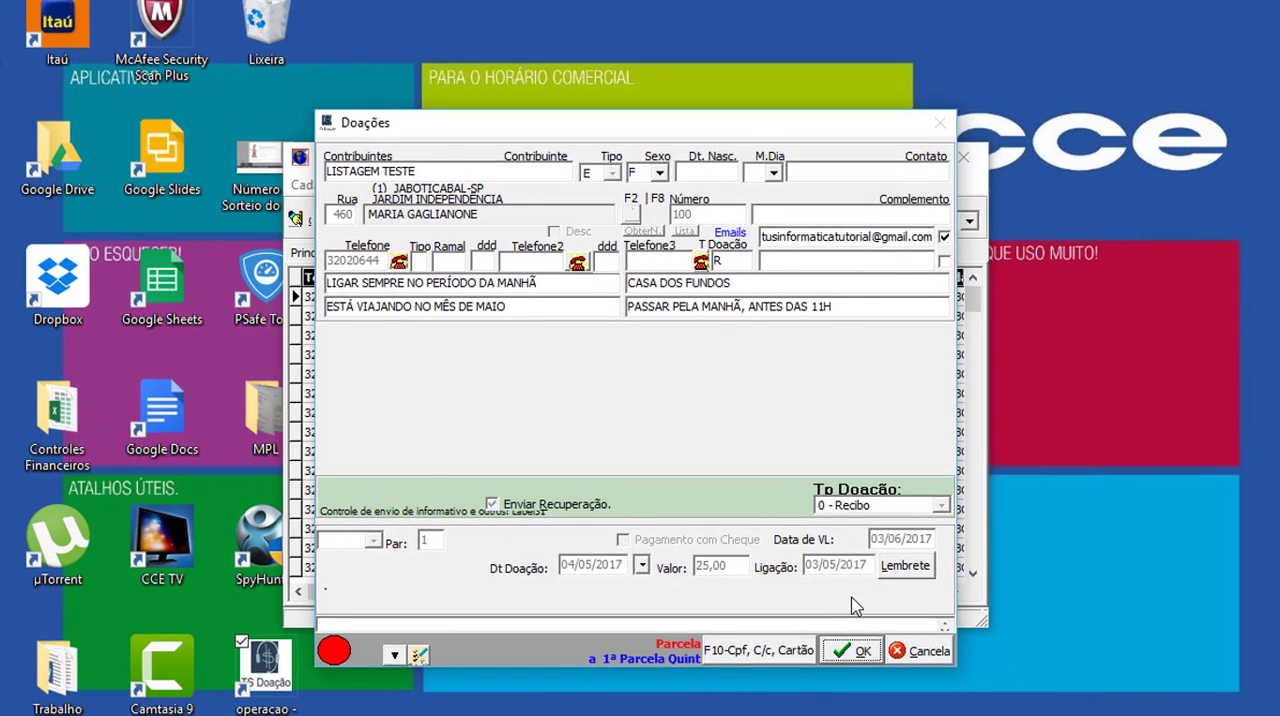
pyautogui.click(888, 687)
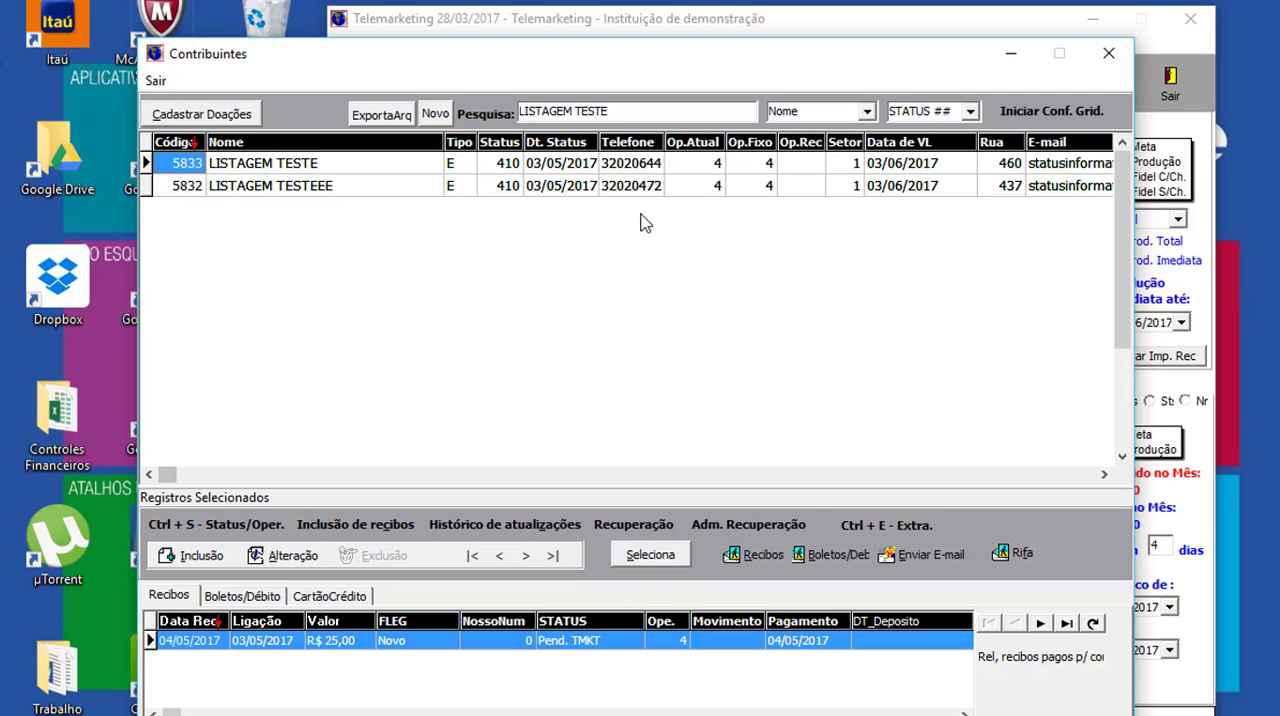
# - Check the name and status of the LISTAGEM TESTE record in the Contribuintes window
pyautogui.click(407, 165)
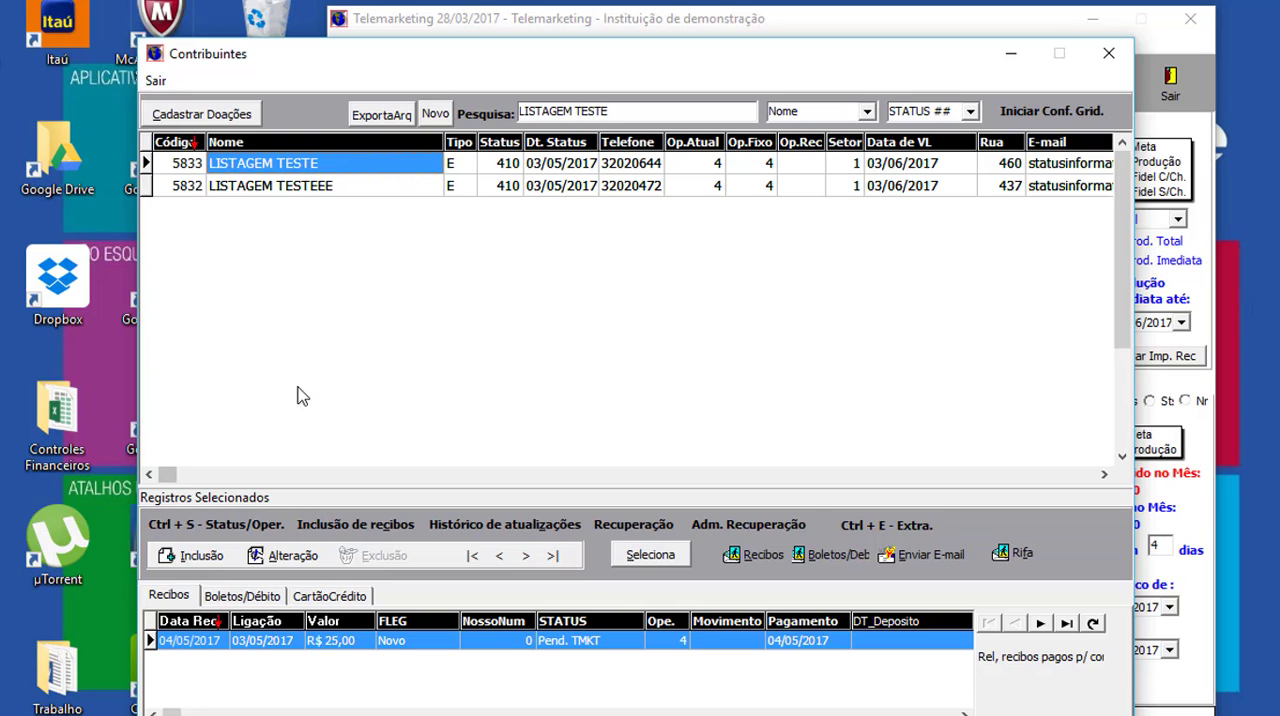
pyautogui.click(509, 165)
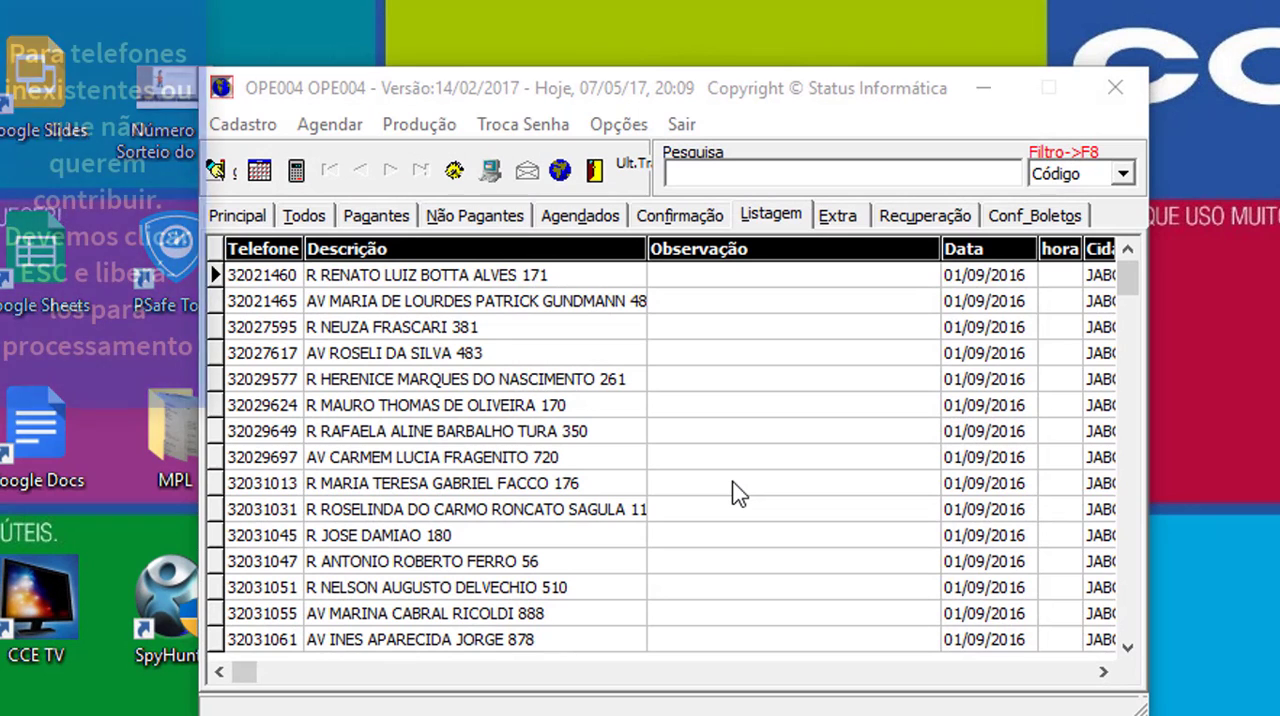
# - Open the first contributor in the Listagem list, exit the donation form and release the contributor for processing (NC)
pyautogui.click(375, 275)
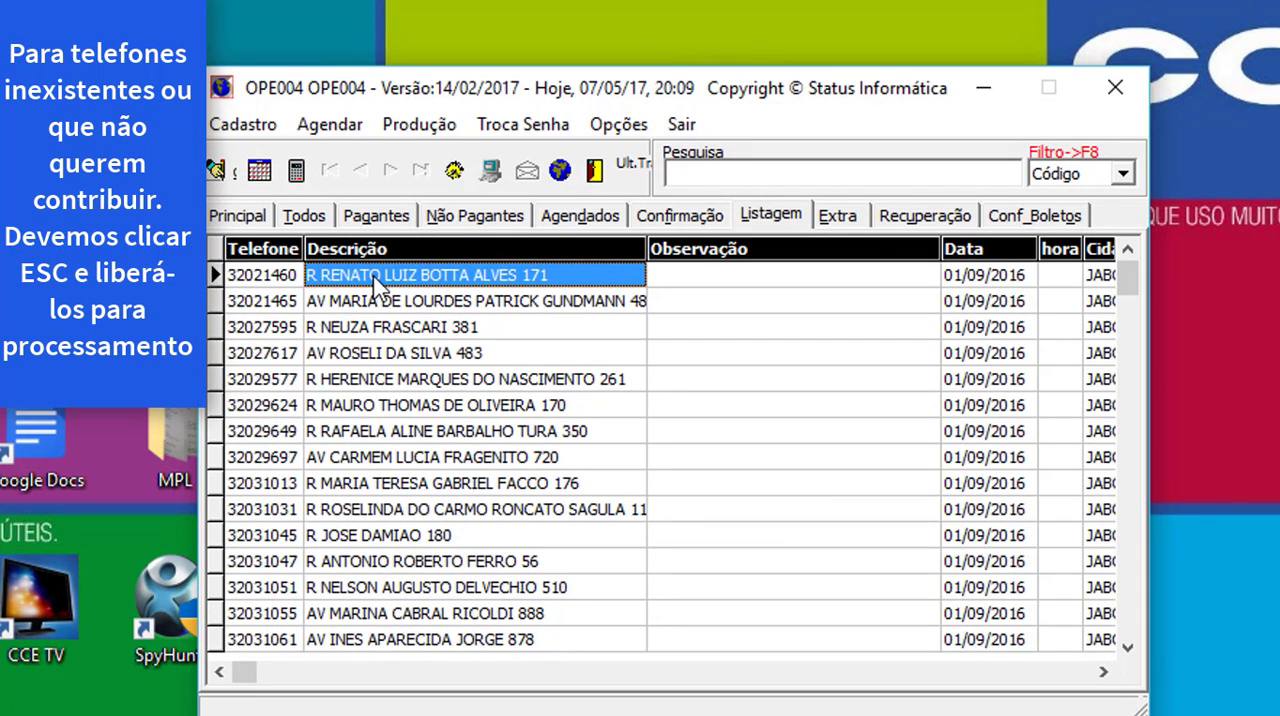
pyautogui.doubleClick(376, 280)
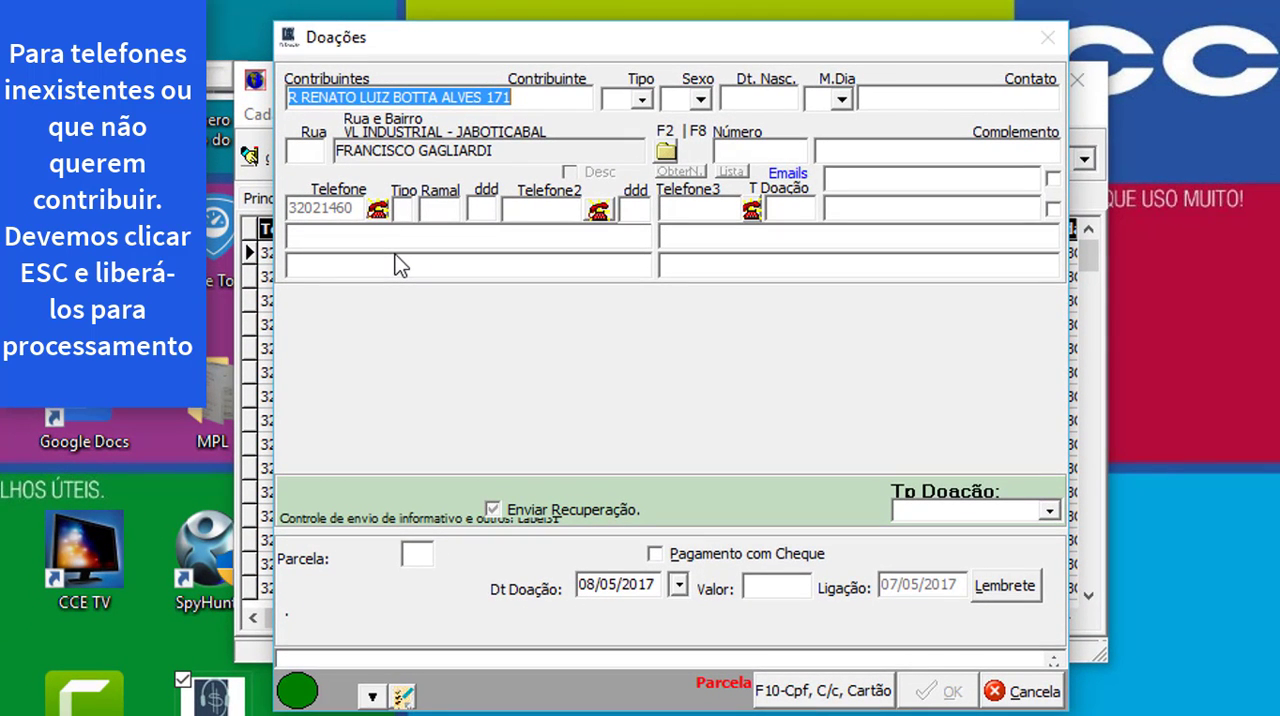
pyautogui.press('Escape')
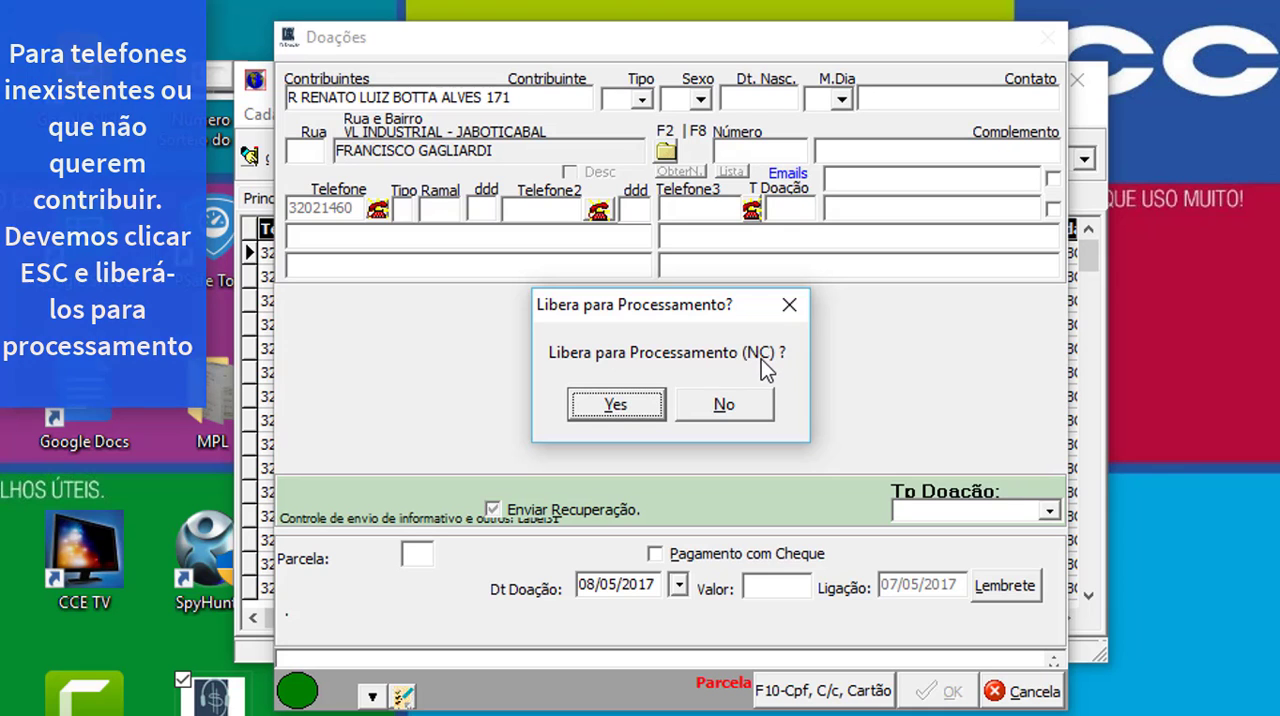
pyautogui.click(613, 402)
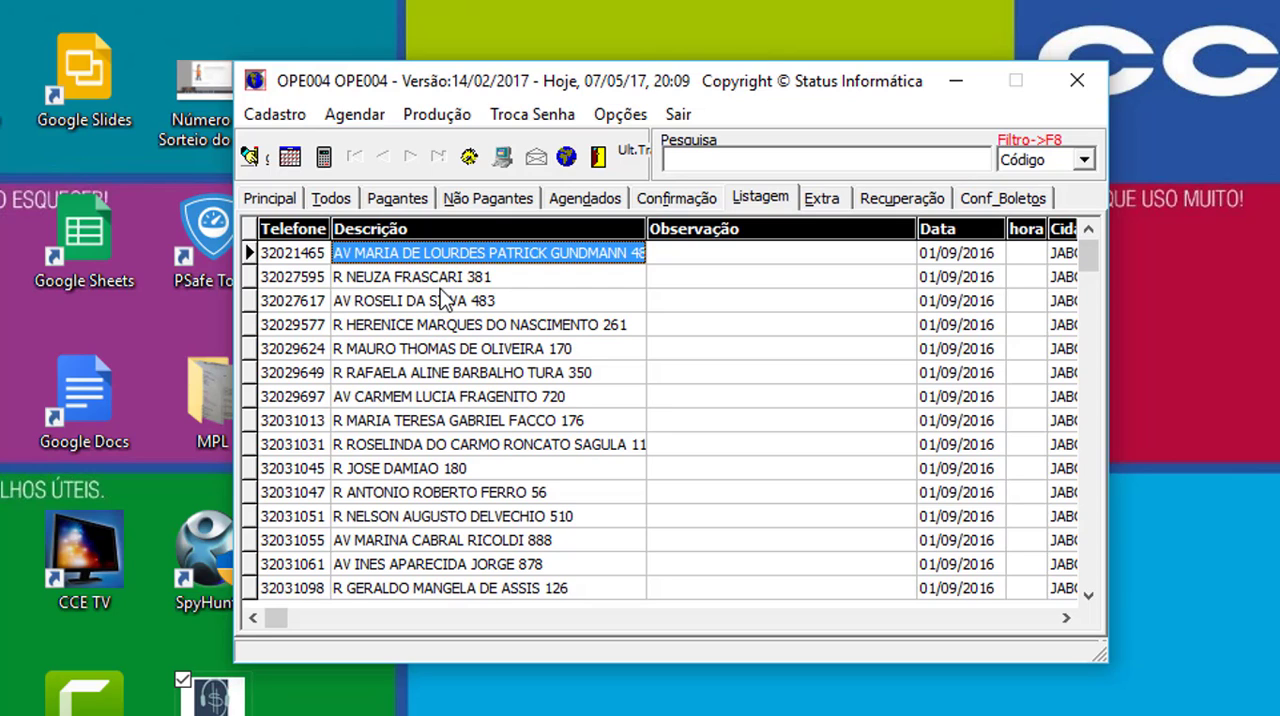
# - Schedule a call to the third contributor in the Listagem list for 07/05/2017 at 20:10
pyautogui.click(438, 307)
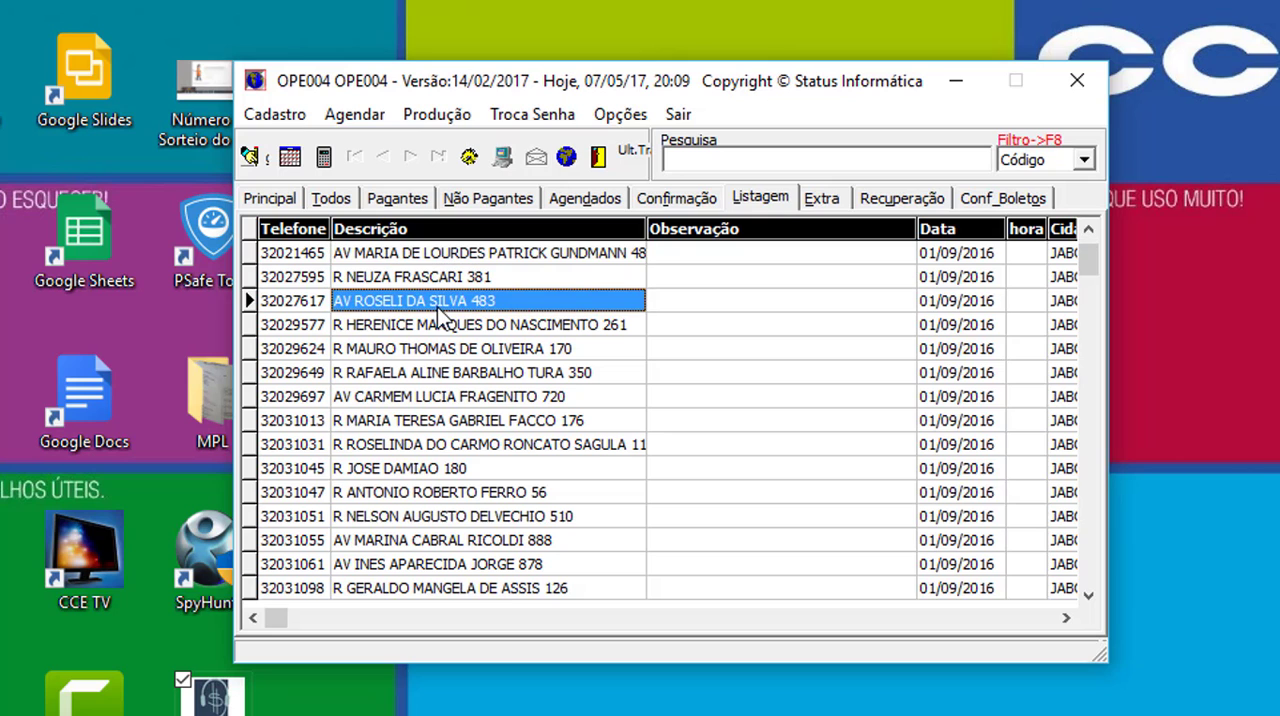
pyautogui.click(291, 165)
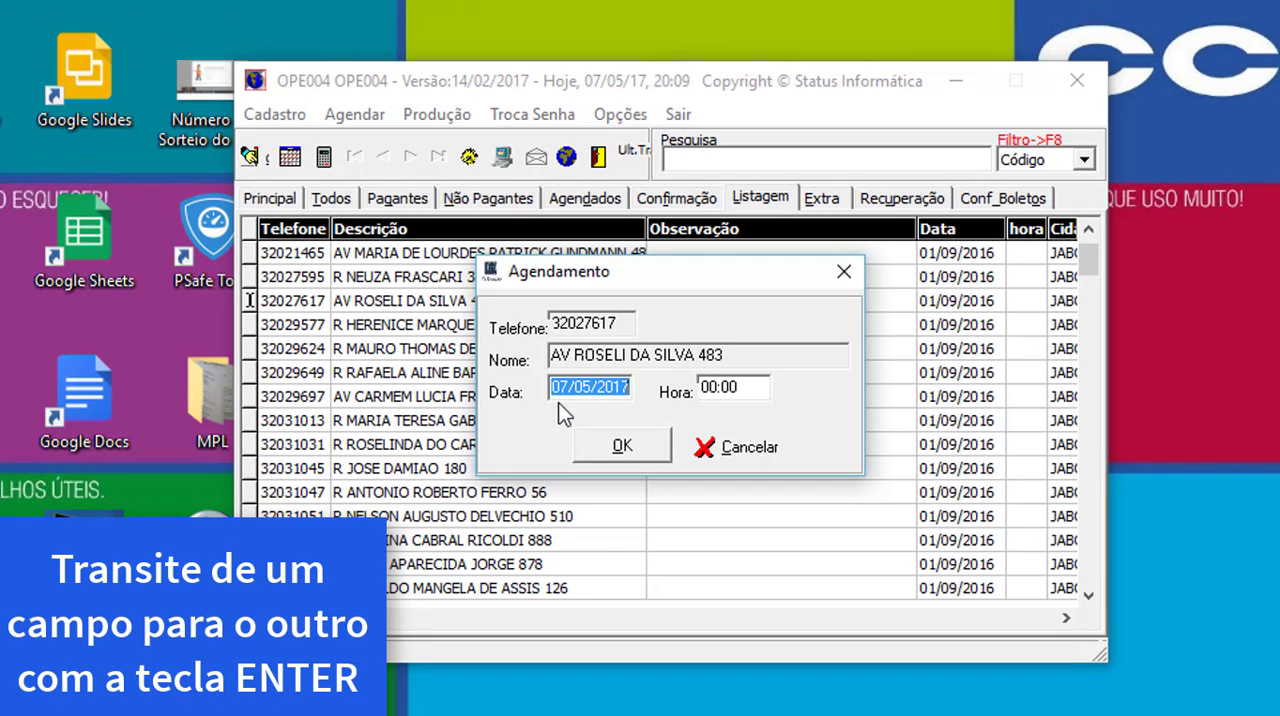
pyautogui.press('Return')
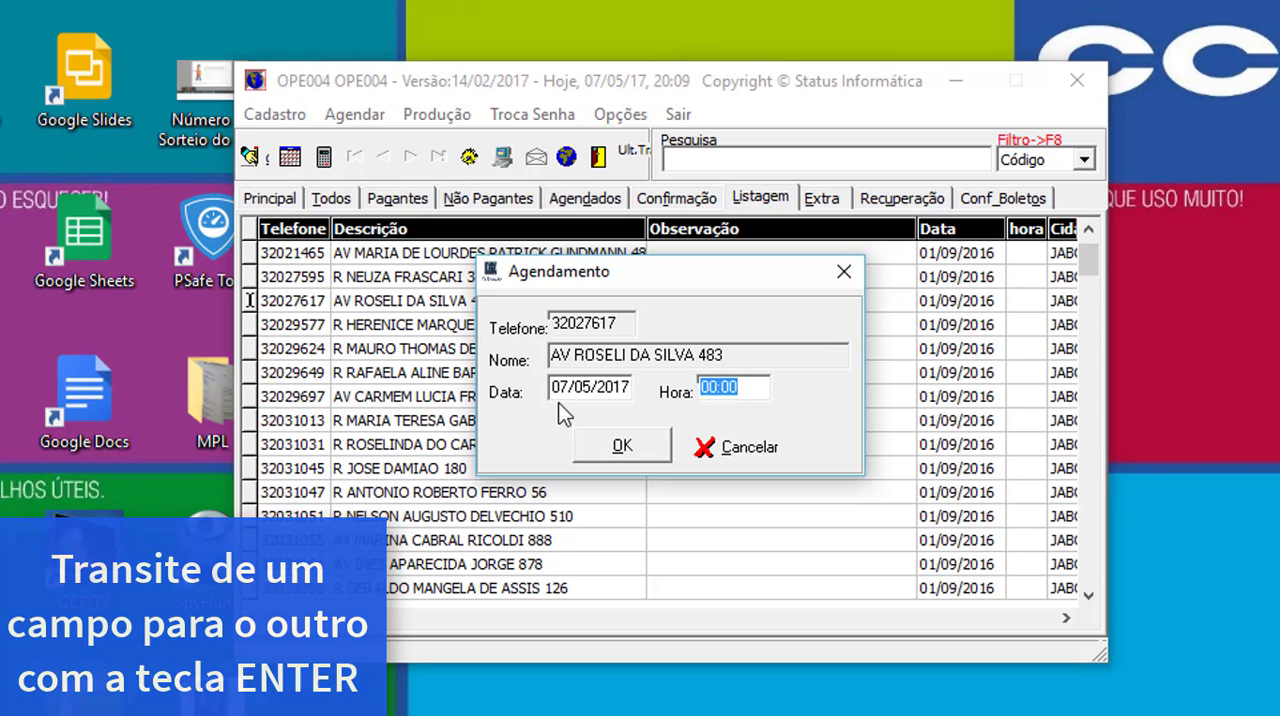
pyautogui.write('20:')
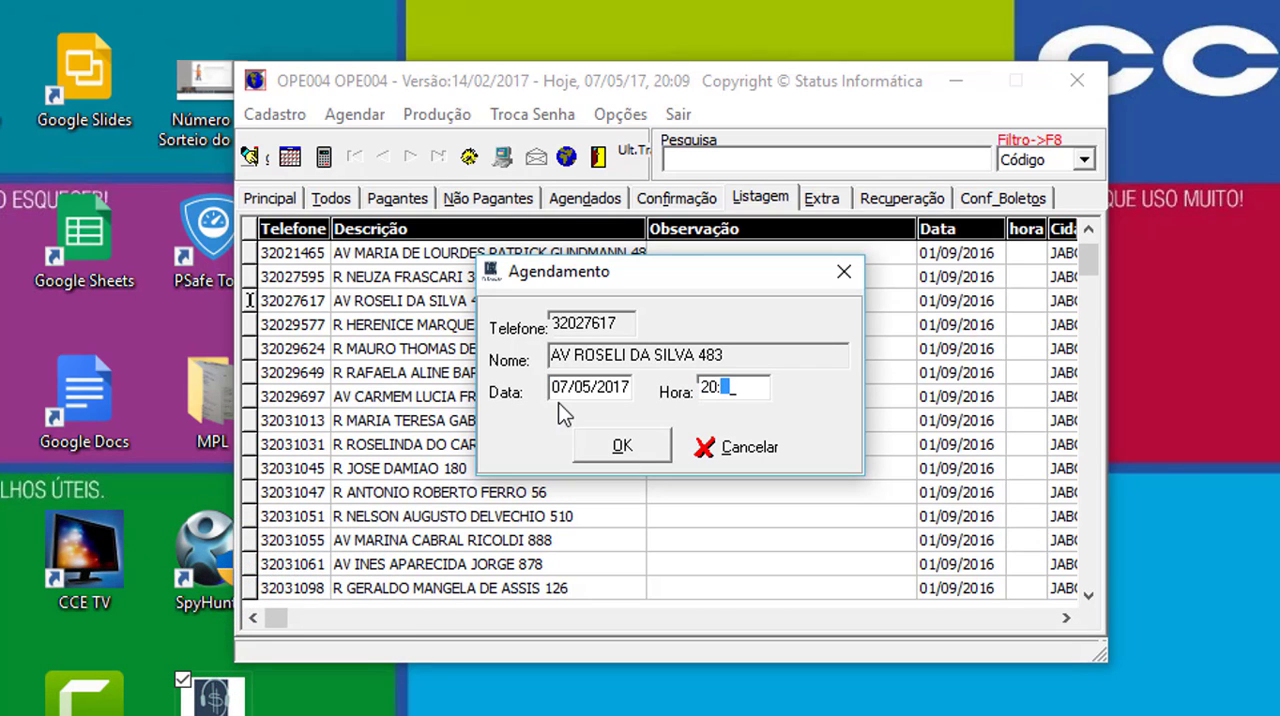
pyautogui.write('09')
pyautogui.press('BackSpace')
pyautogui.press('BackSpace')
pyautogui.write('10')
pyautogui.press('Tab')
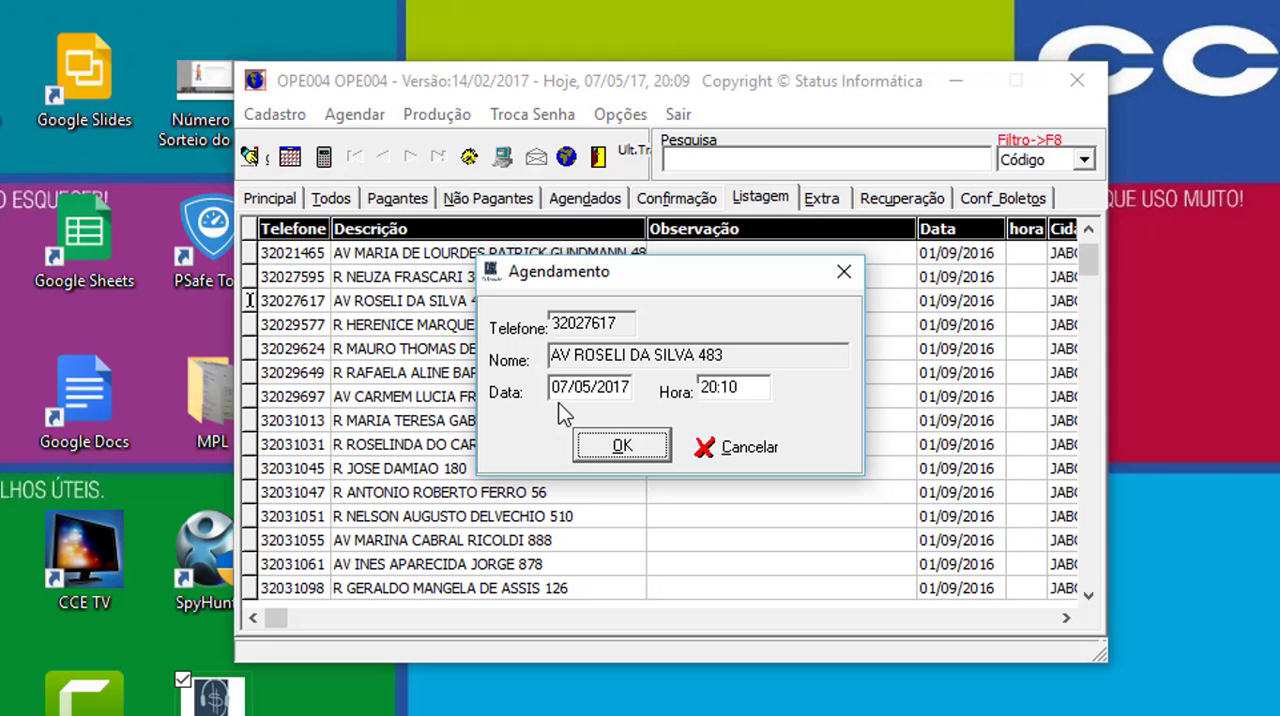
pyautogui.press('Return')
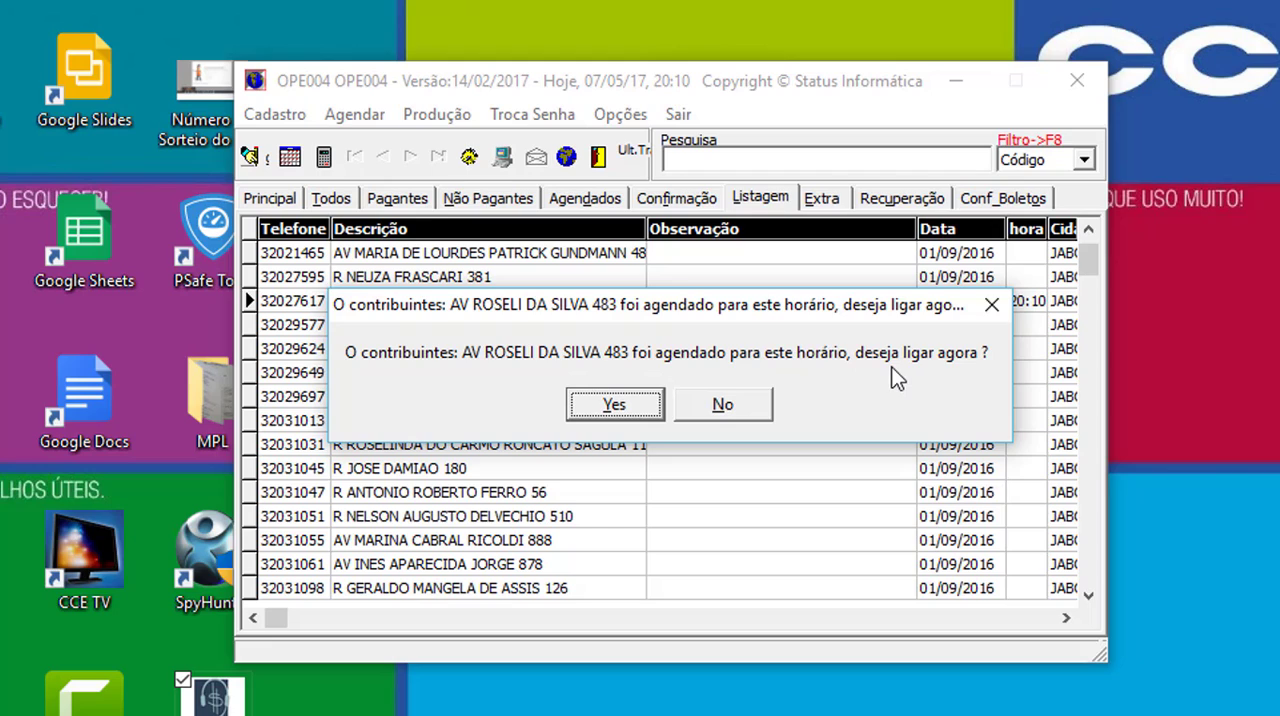
# - Accept the scheduled call reminder and exit the contributor's donation form without releasing the contributor for processing
pyautogui.click(578, 410)
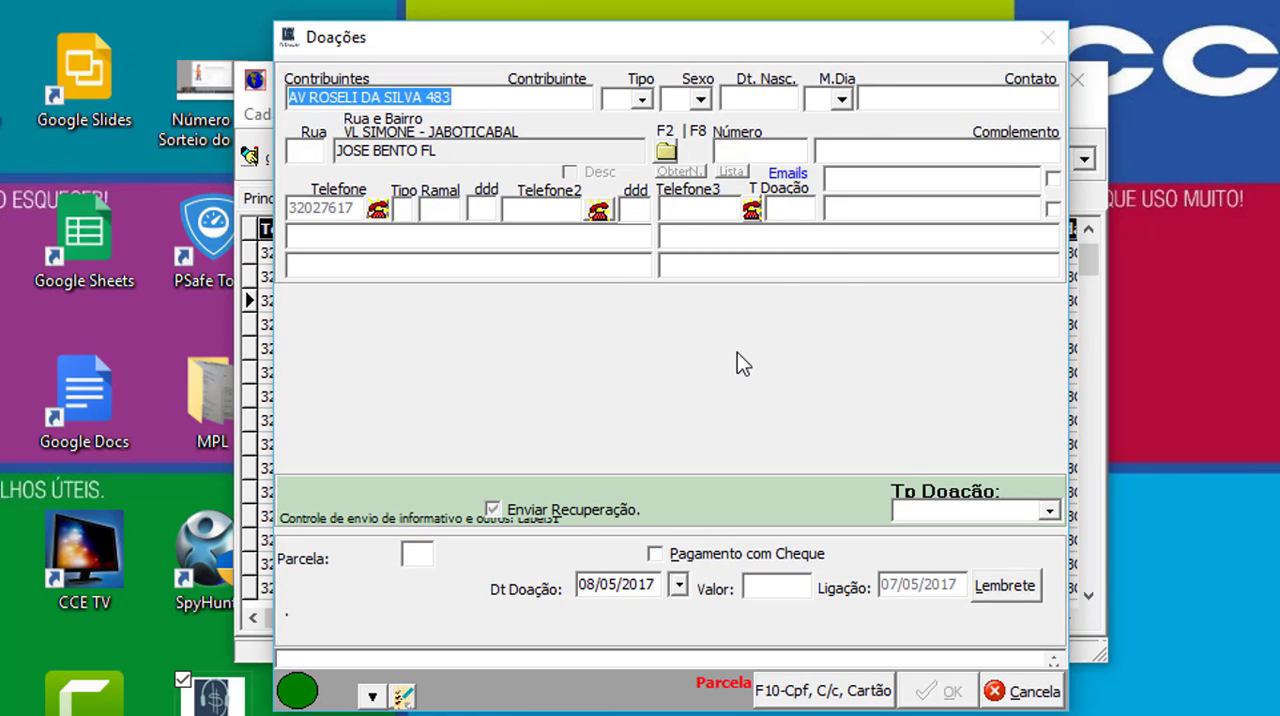
pyautogui.press('Escape')
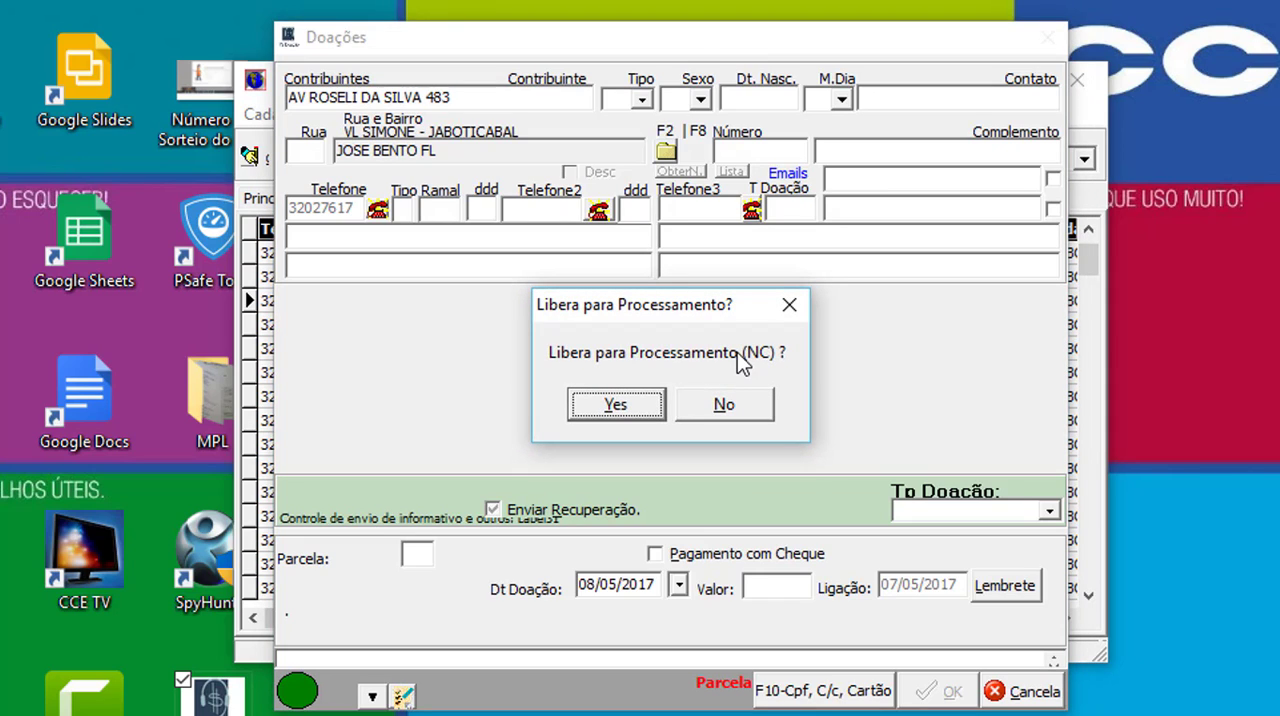
pyautogui.press('Tab')
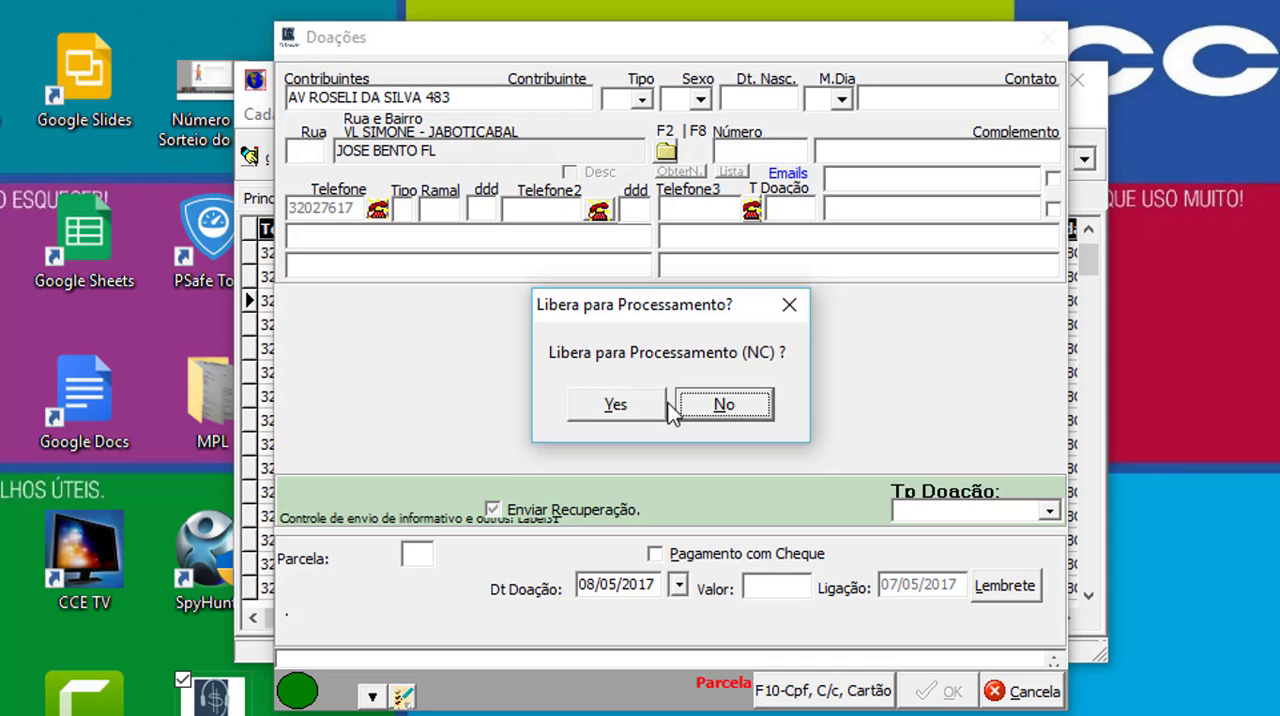
pyautogui.click(722, 405)
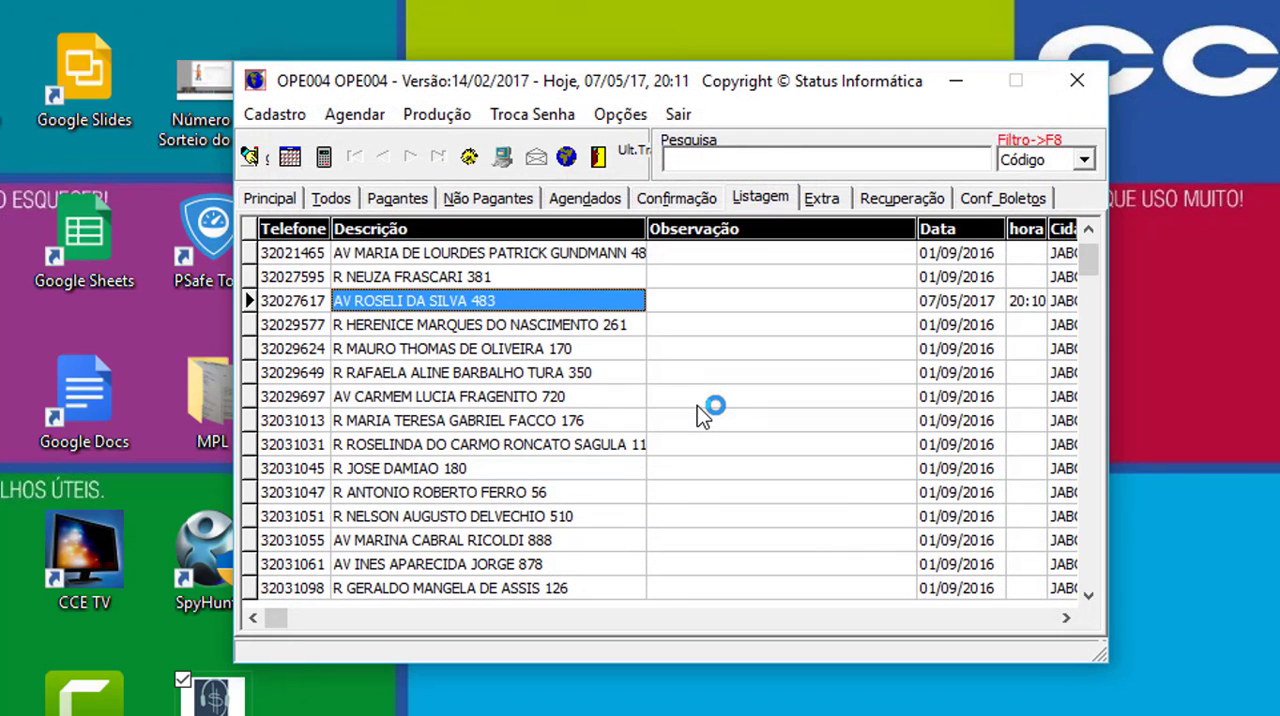